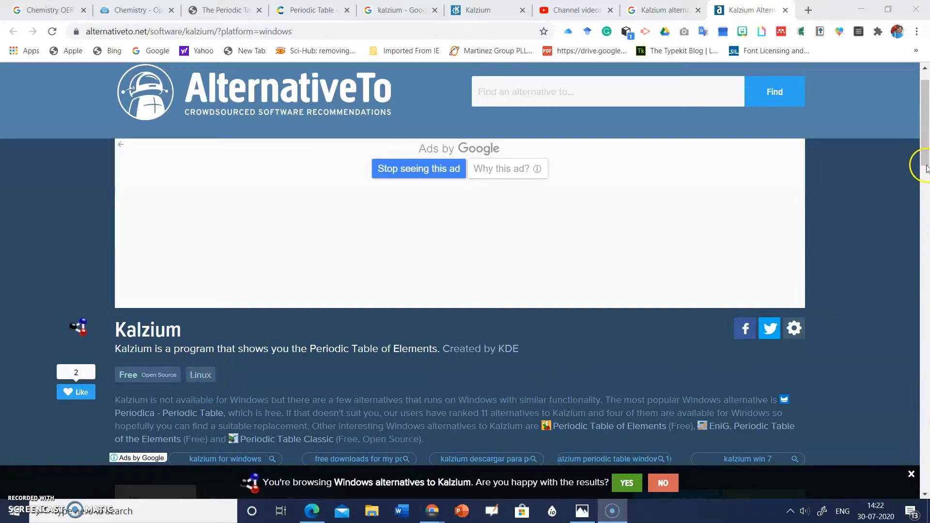
- Review the free Windows alternatives to Kalzium listed on the AlternativeTo page, down to Periodic Table Classic
left_click_drag(923, 152, 926, 190)
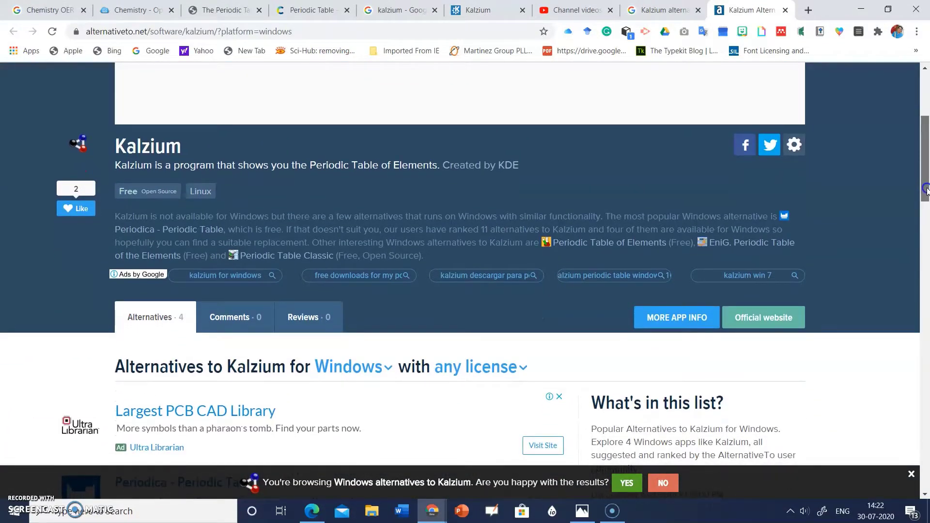
left_click_drag(927, 190, 926, 250)
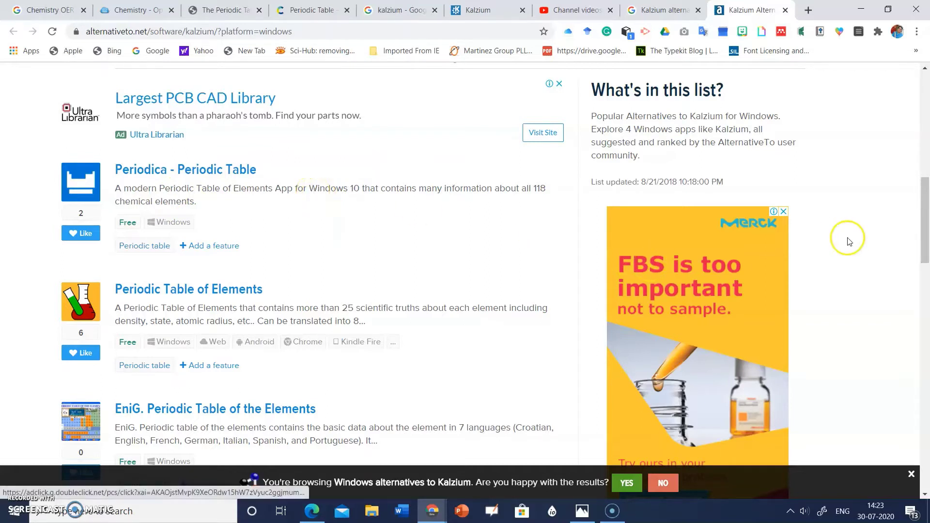
left_click_drag(925, 250, 926, 277)
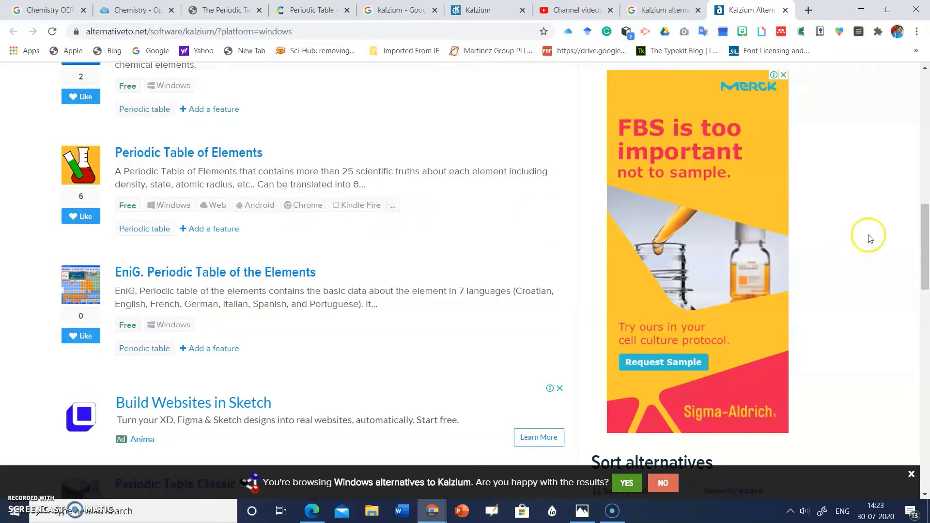
left_click_drag(926, 228, 927, 247)
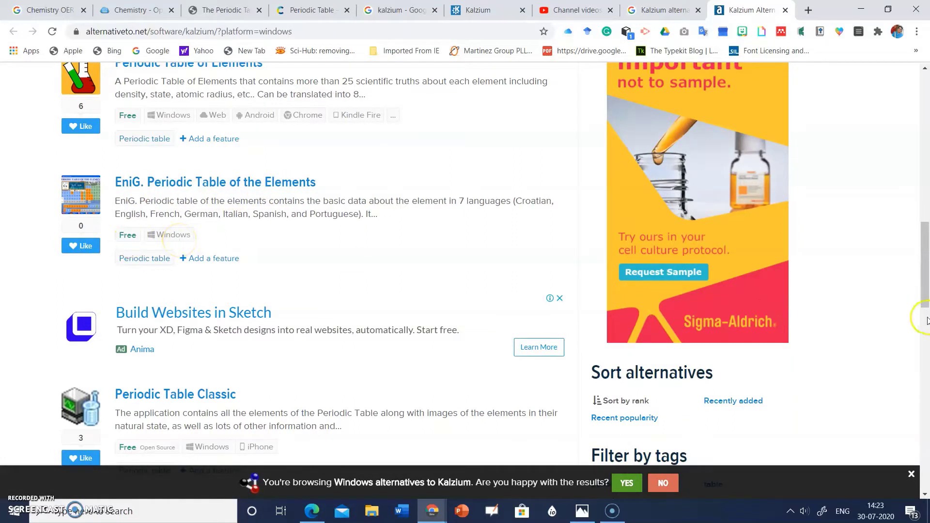
left_click_drag(926, 292, 925, 334)
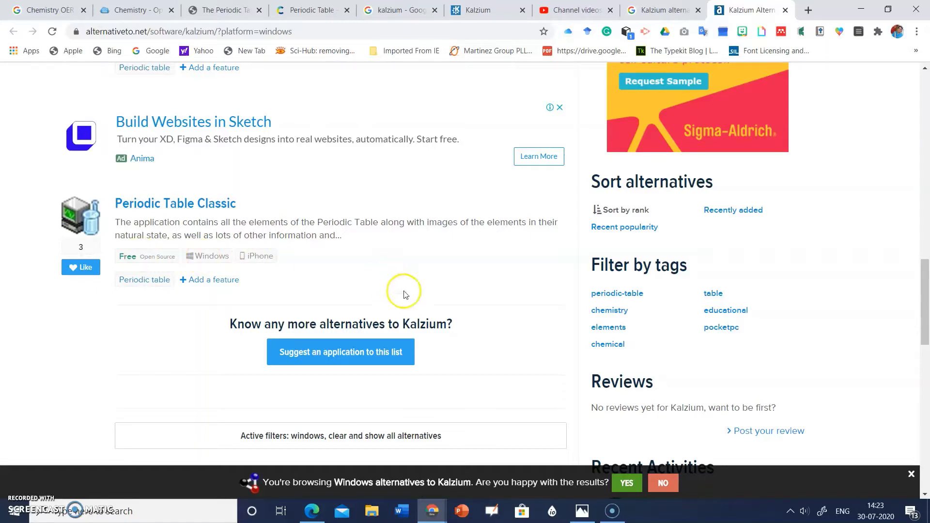
left_click_drag(923, 325, 927, 252)
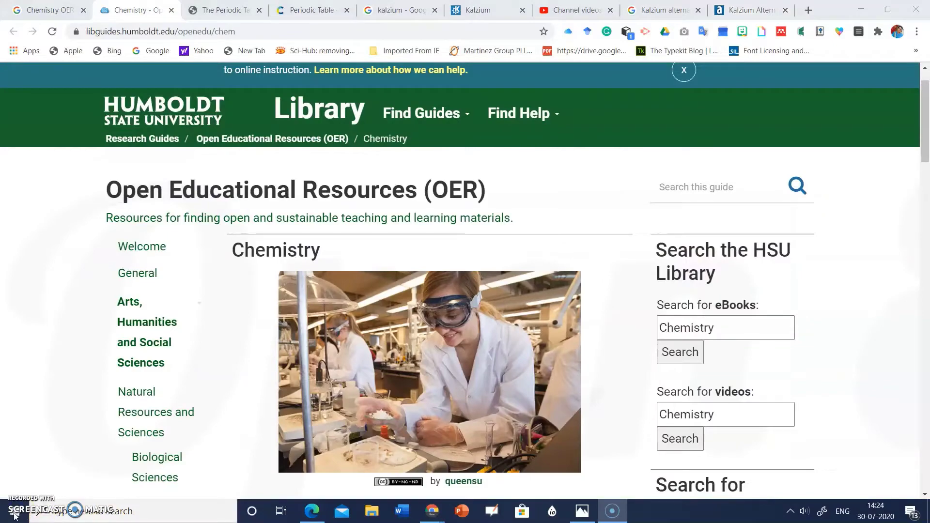
- Open Interactive Simulations for General Chemistry from the Labs and Simulations section of the Humboldt Chemistry OER guide
left_click(926, 135)
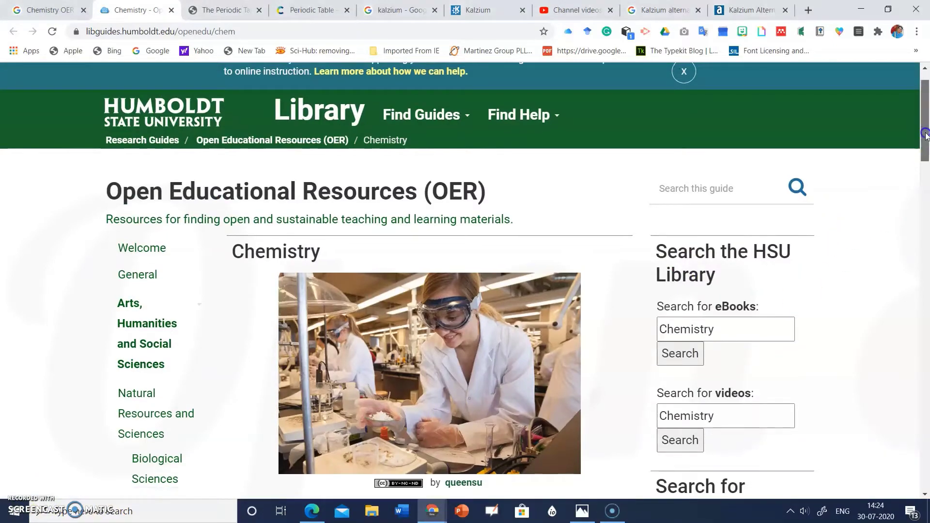
left_click_drag(926, 134, 924, 404)
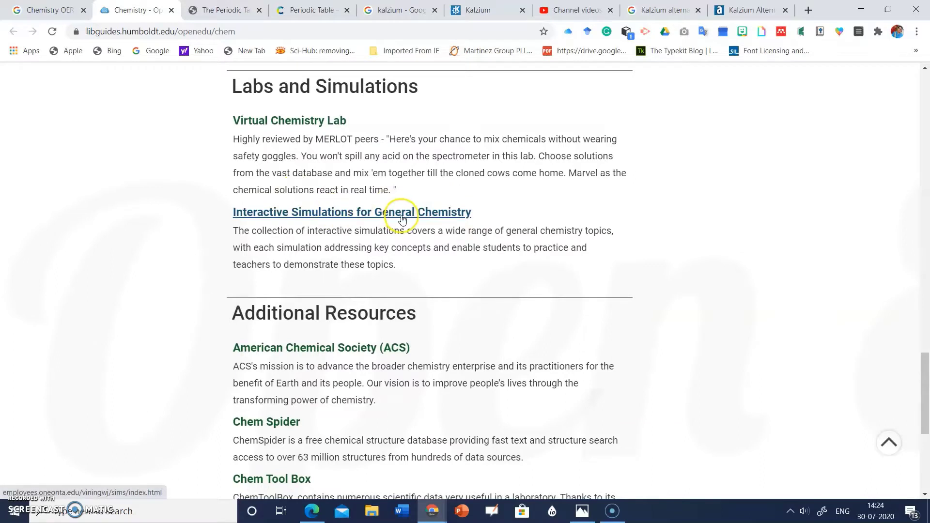
left_click(338, 214)
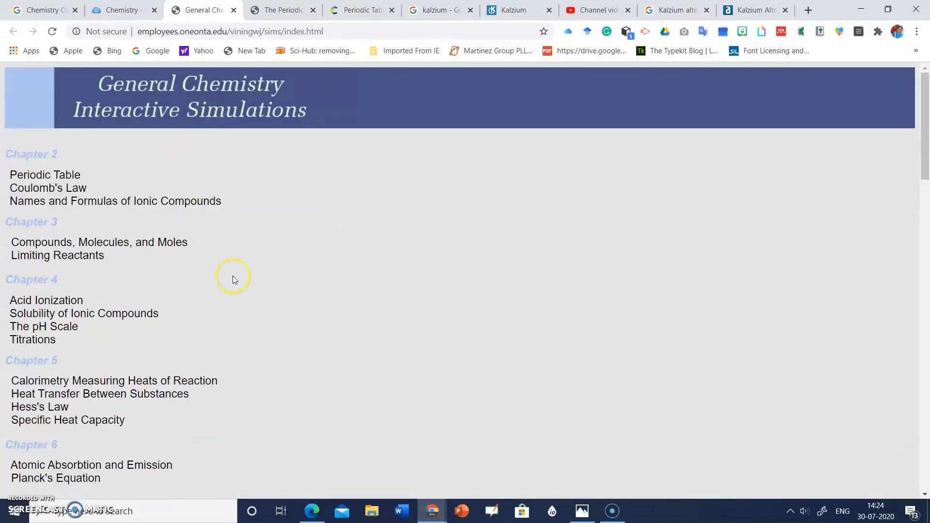
- Open the Chapter 2 Periodic Table simulation and allow Flash to run on the site
left_click(49, 177)
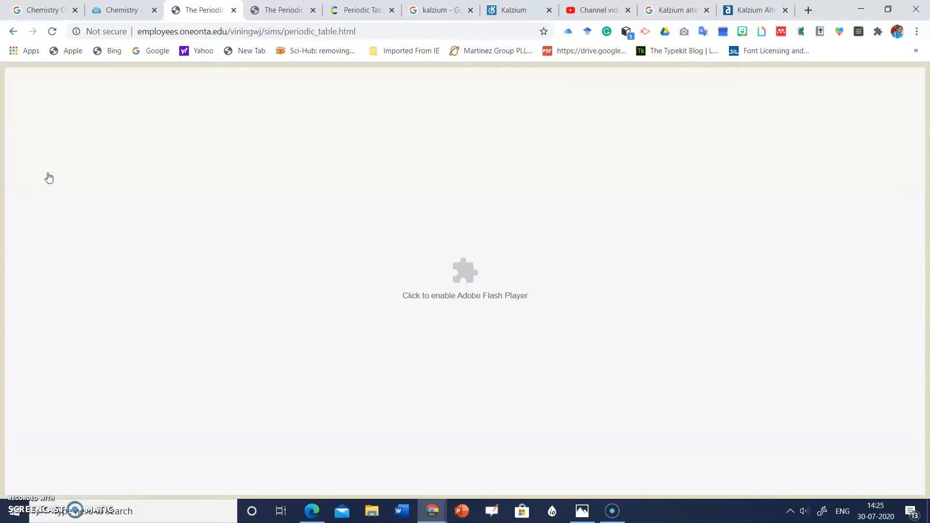
left_click(466, 283)
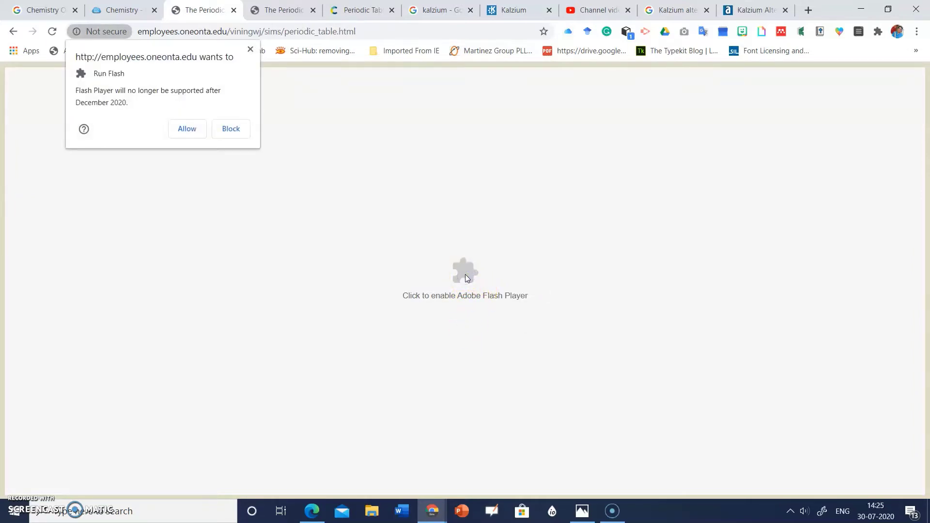
left_click(186, 130)
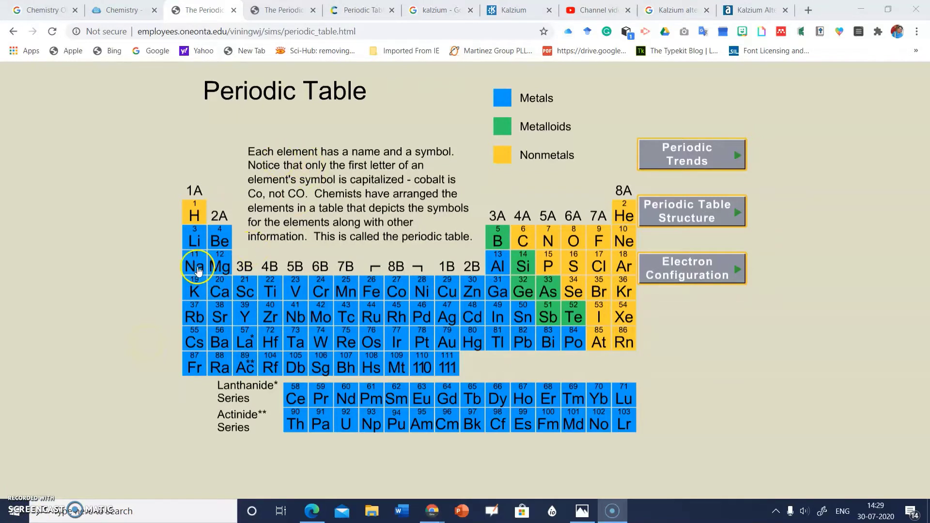
- View the property page for lithium in the simulation and return to the periodic table
left_click(195, 241)
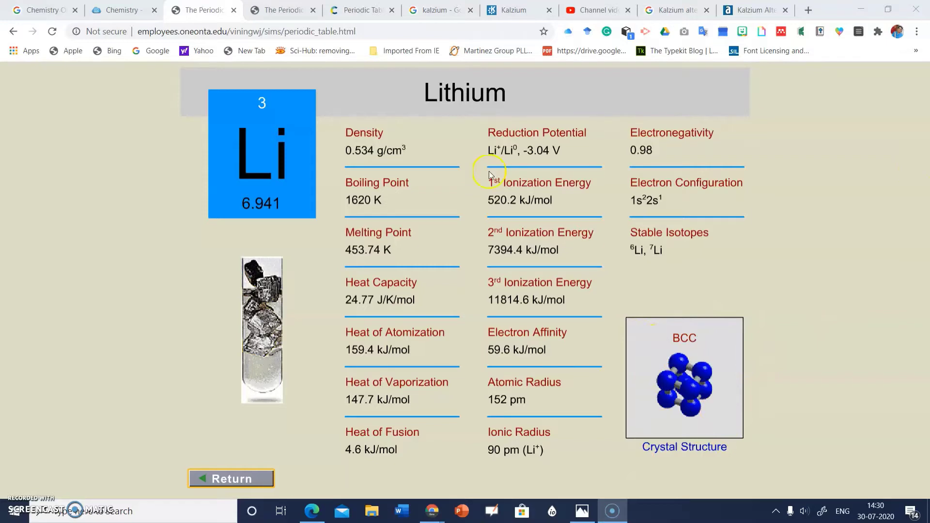
left_click(219, 482)
left_click(256, 284)
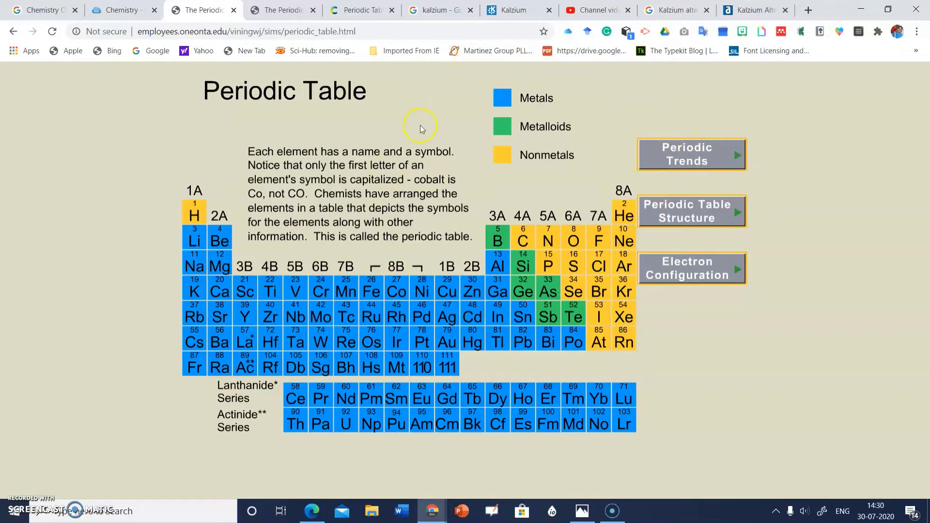
- View the SO2 data in the Chapter 3 Compounds, Molecules, and Moles simulation and return to the simulation index
left_click(13, 32)
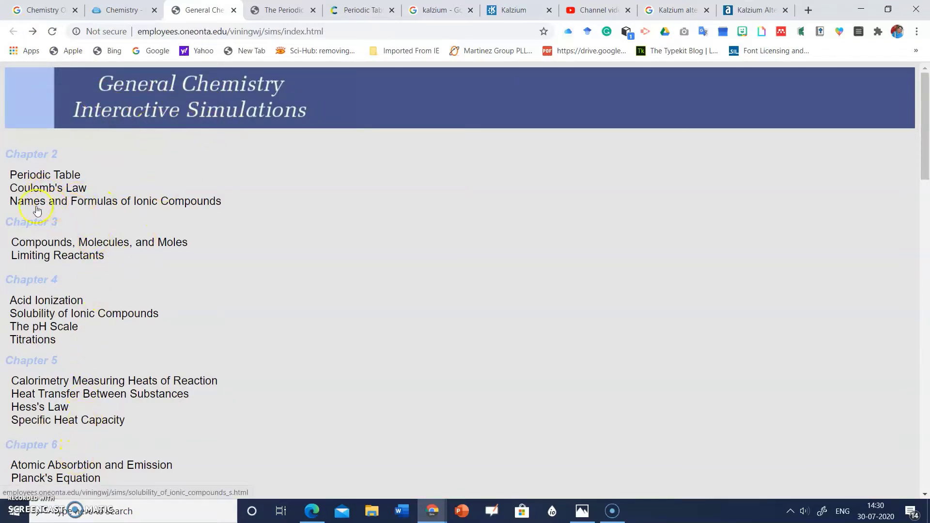
left_click(108, 245)
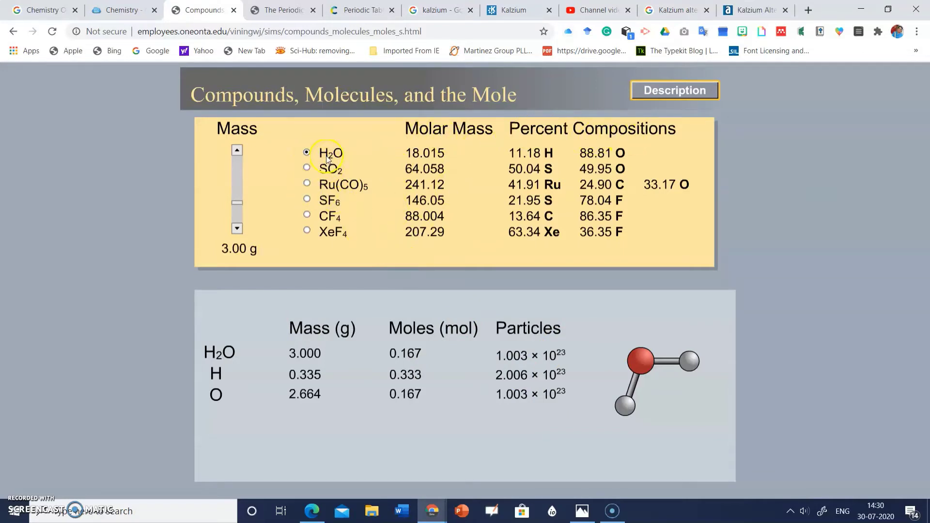
left_click(306, 168)
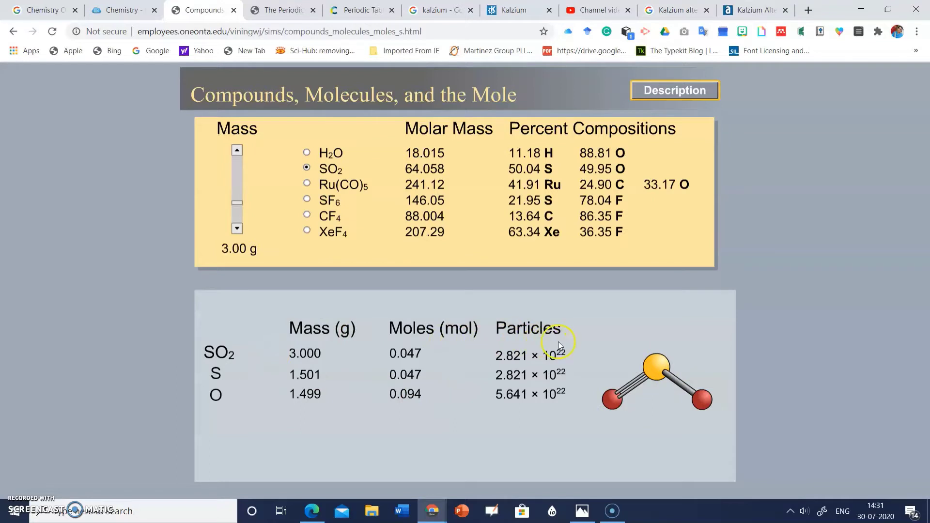
left_click(52, 31)
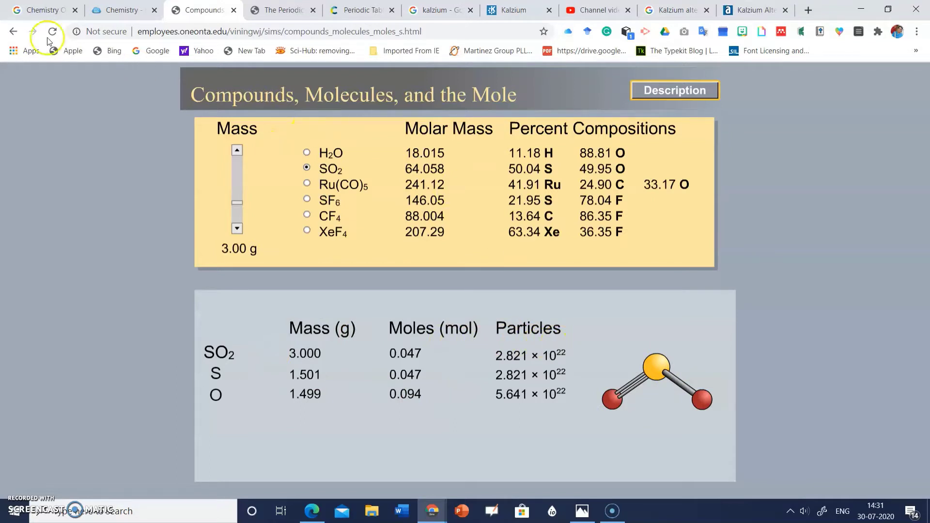
left_click(16, 32)
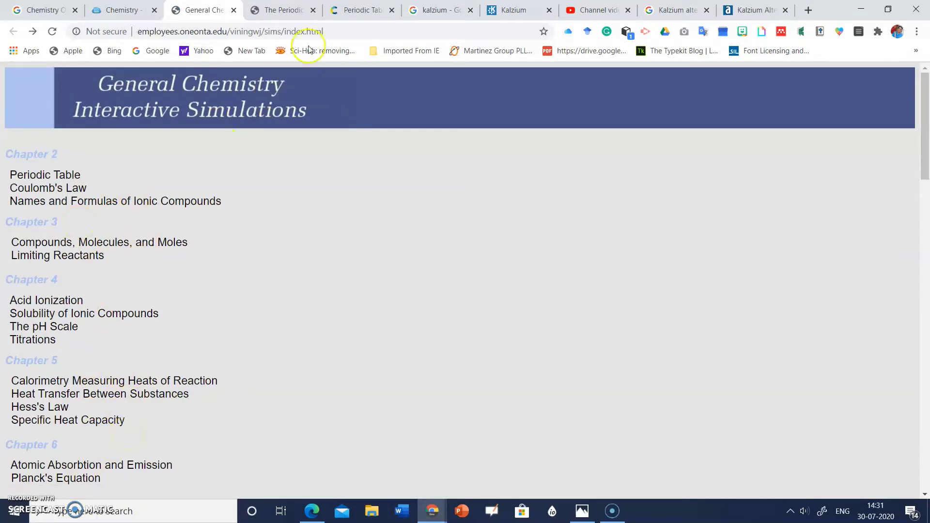
- Open the scandium page from the Royal Society of Chemistry periodic table and look through its fact box
left_click(341, 9)
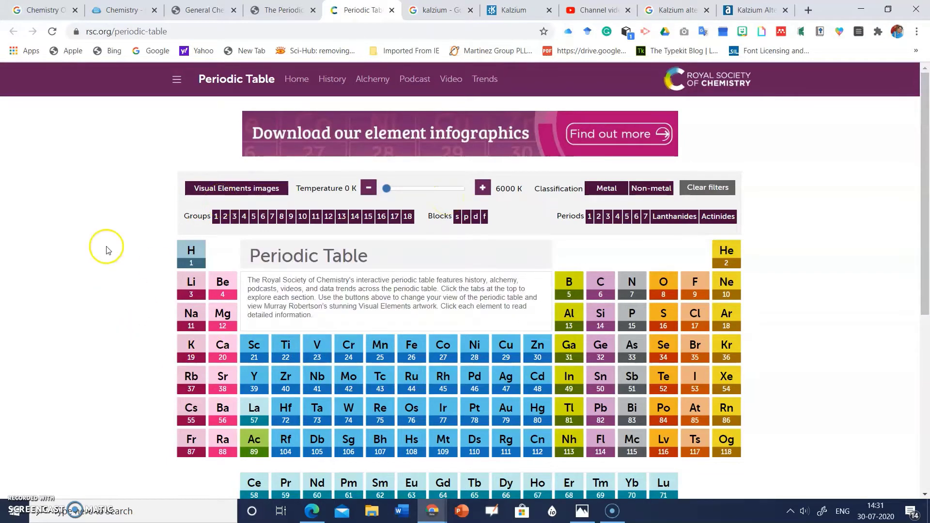
mouse_move(470, 396)
left_click(256, 356)
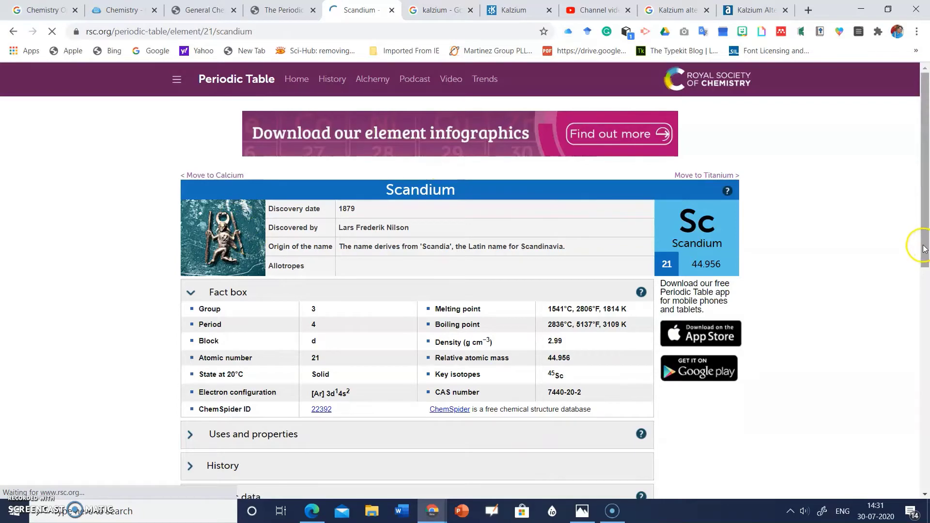
scroll(923, 249, "down", 1)
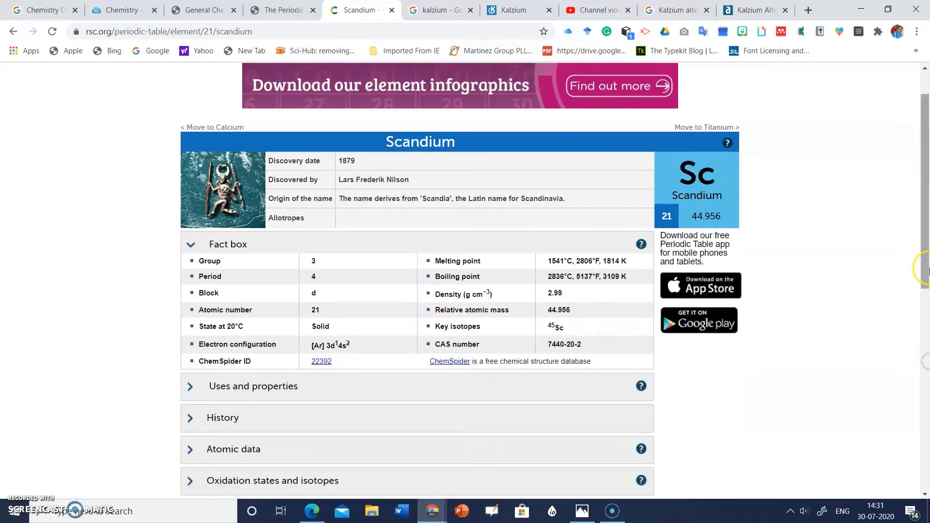
scroll(927, 361, "down", 4)
left_click_drag(929, 359, 927, 328)
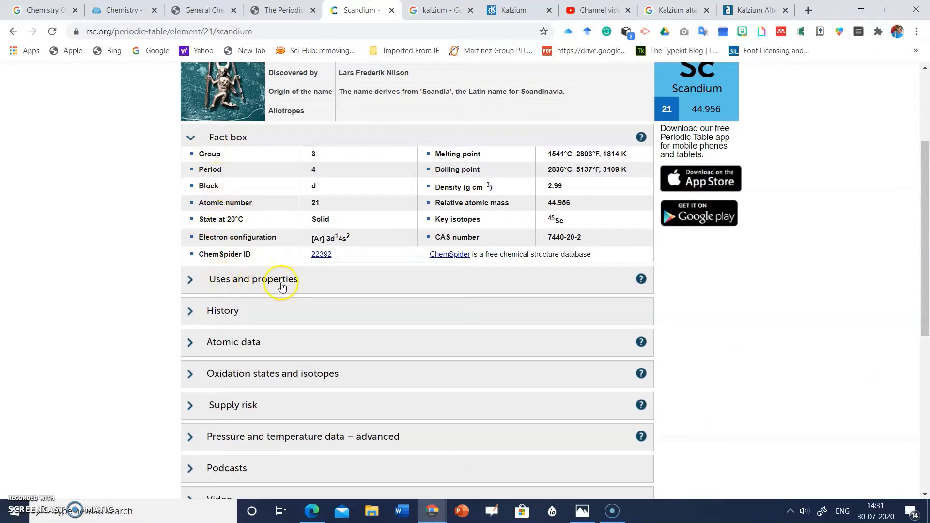
- Expand scandium's Uses and properties and Oxidation states and isotopes sections and read through them
left_click(258, 280)
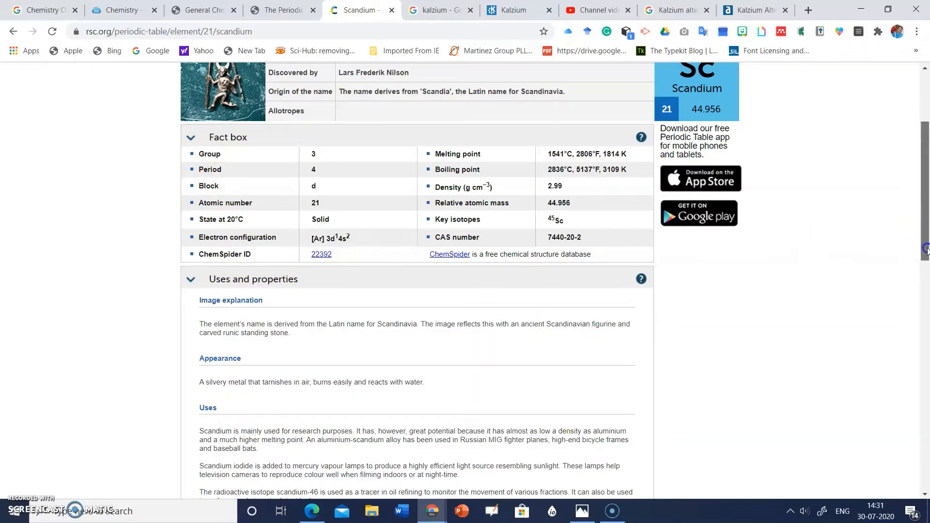
left_click_drag(924, 247, 924, 367)
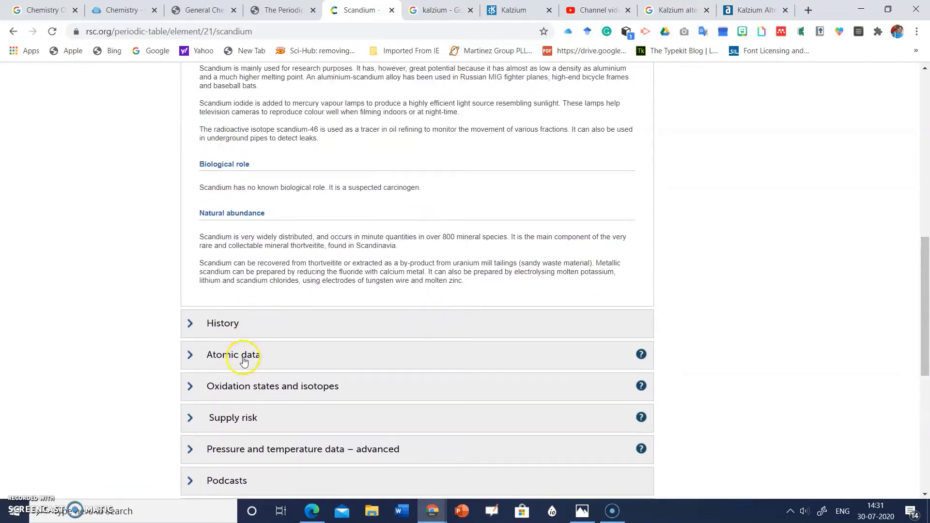
left_click(259, 393)
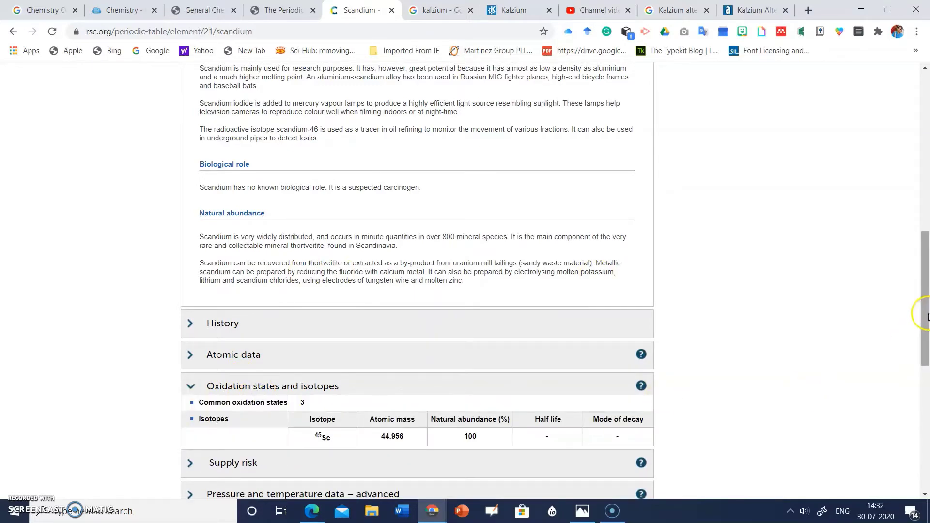
left_click_drag(925, 313, 927, 352)
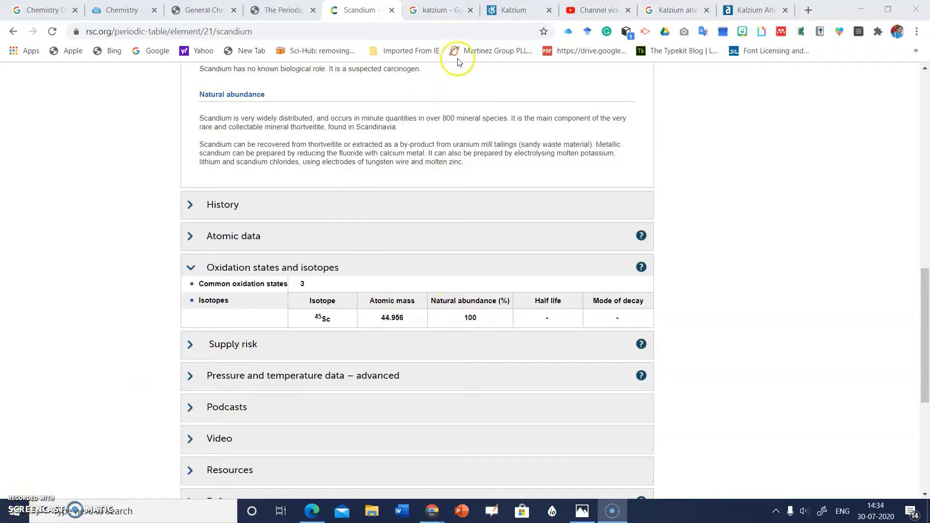
- Open the rollApp page for Kalzium from the Google results for kalzium
left_click(432, 14)
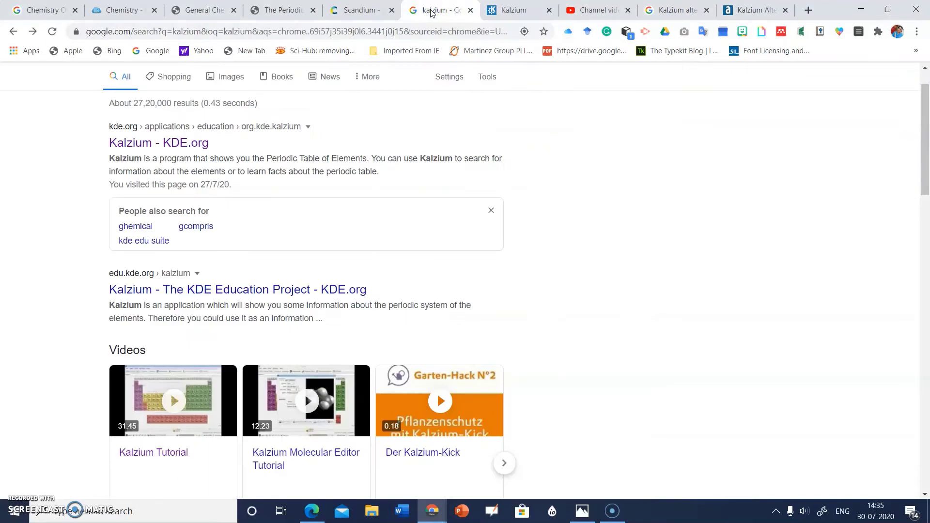
left_click_drag(926, 187, 924, 173)
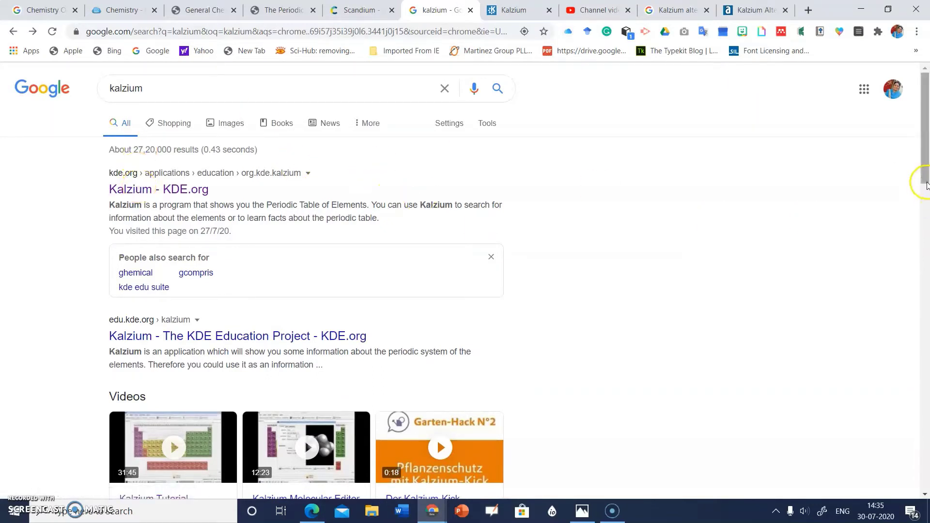
left_click_drag(925, 165, 926, 332)
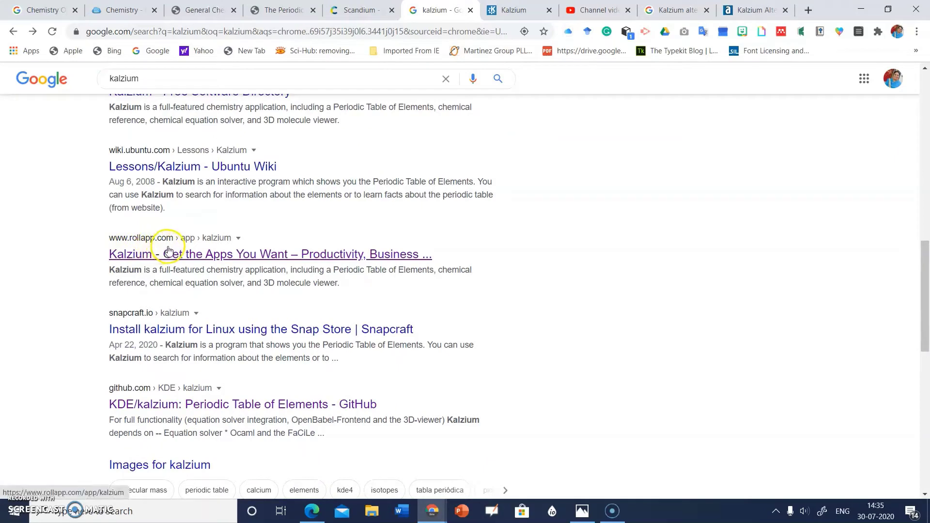
left_click(220, 256)
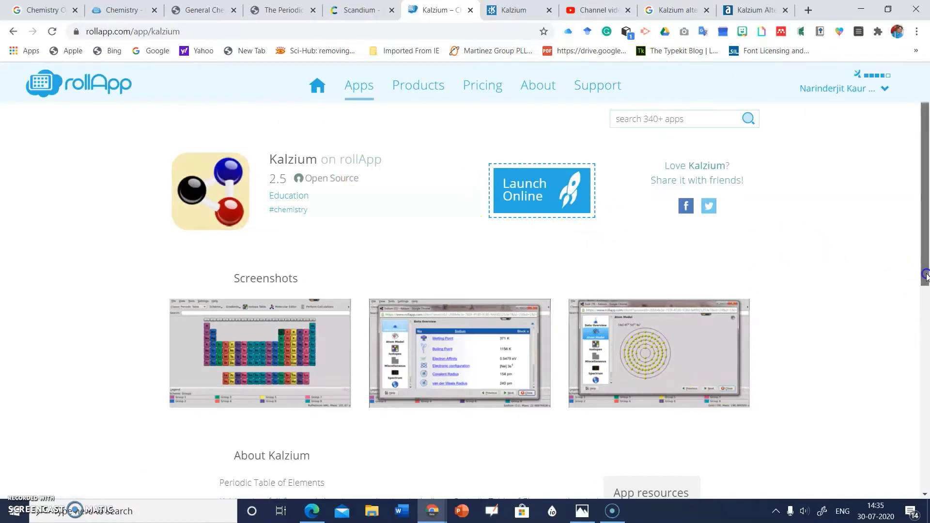
left_click_drag(927, 275, 925, 262)
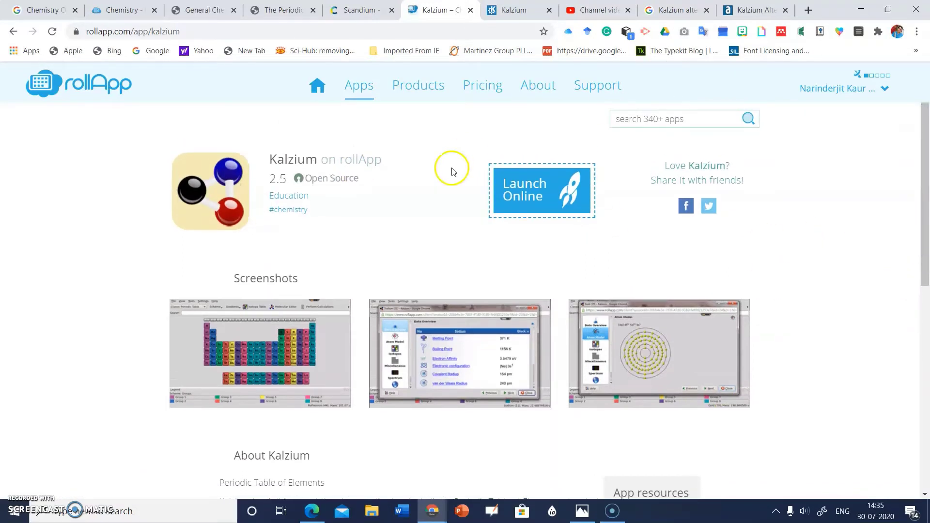
- Launch Kalzium online with limited capabilities and maximize its window
left_click(217, 207)
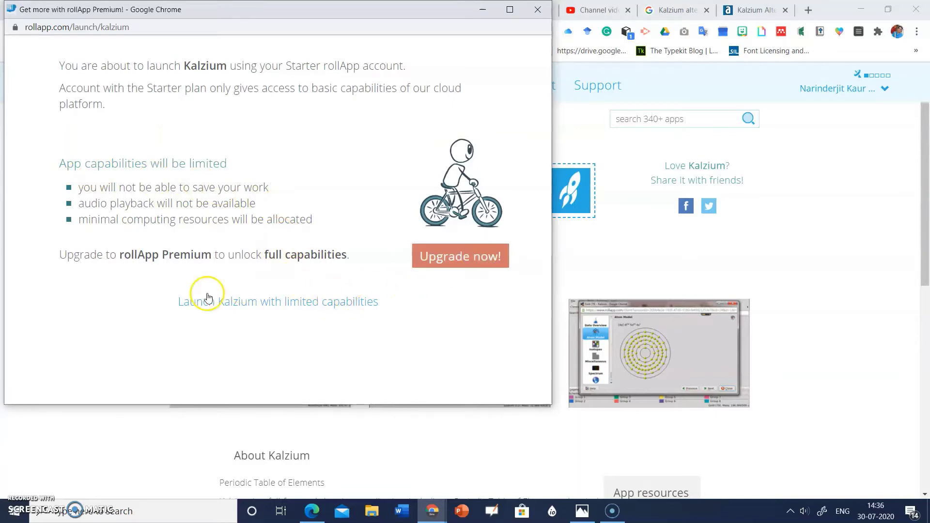
left_click(280, 306)
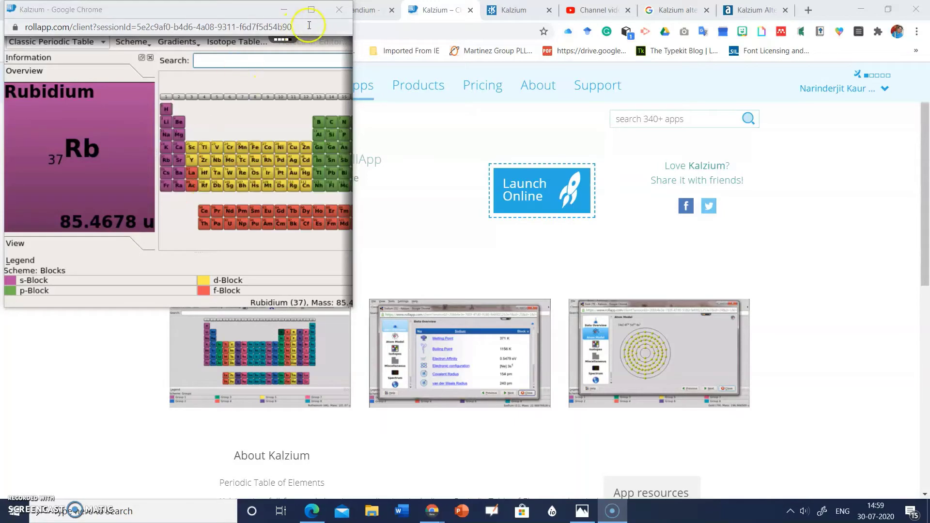
left_click(312, 11)
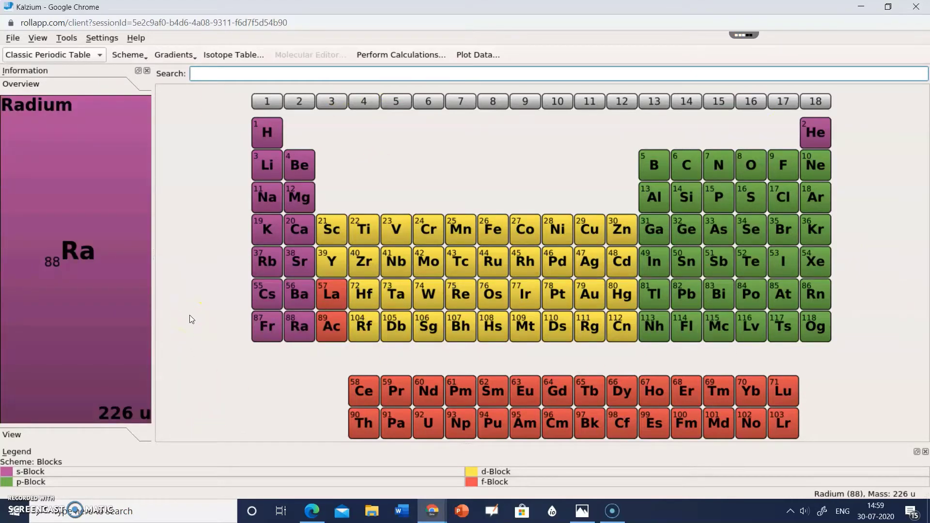
- Look through Kalzium's available file, view, tool and settings commands without running any of them
left_click(12, 39)
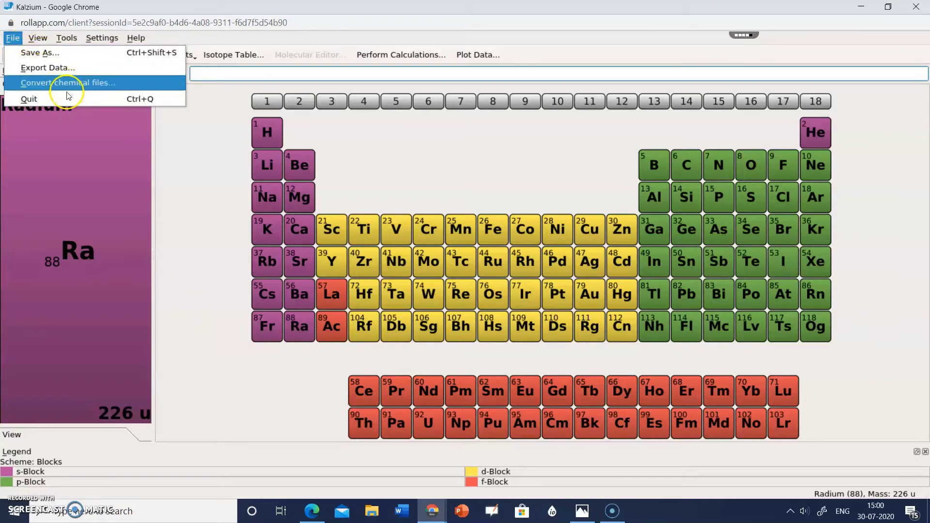
left_click(190, 167)
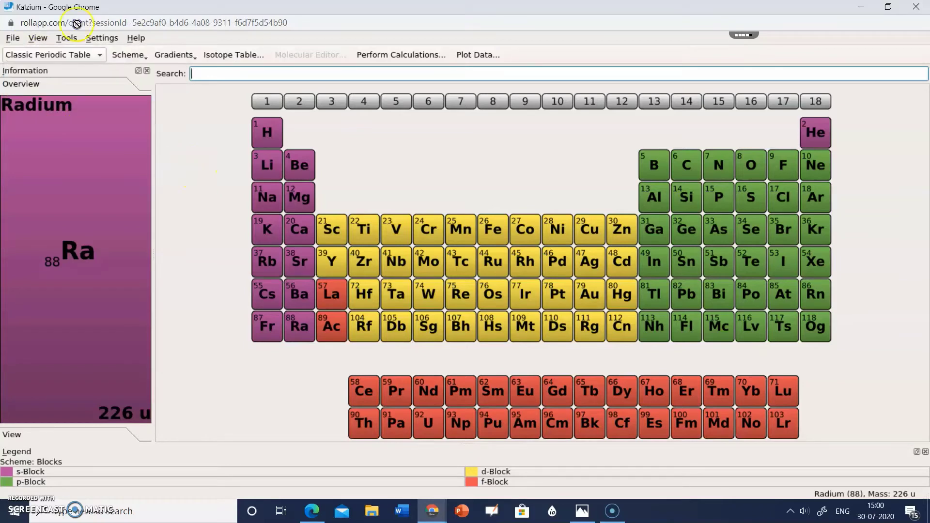
left_click(37, 40)
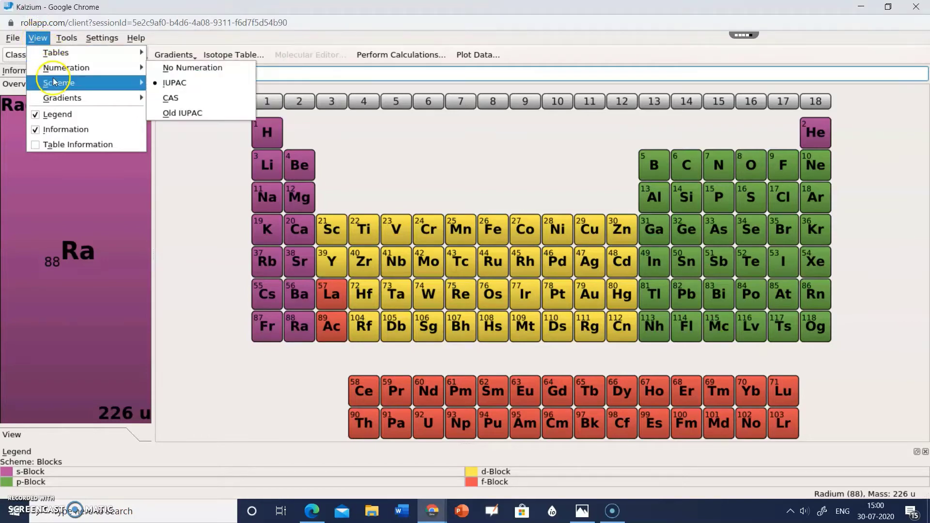
left_click(184, 266)
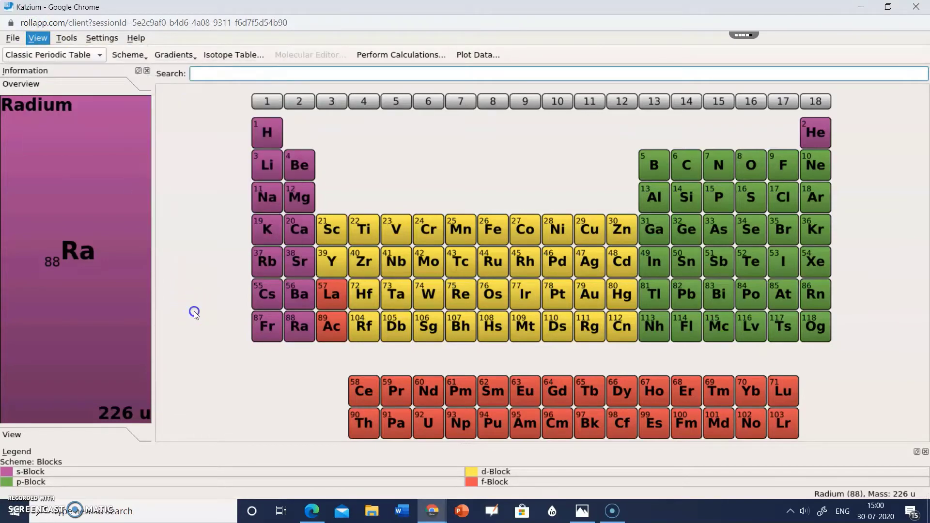
left_click(67, 39)
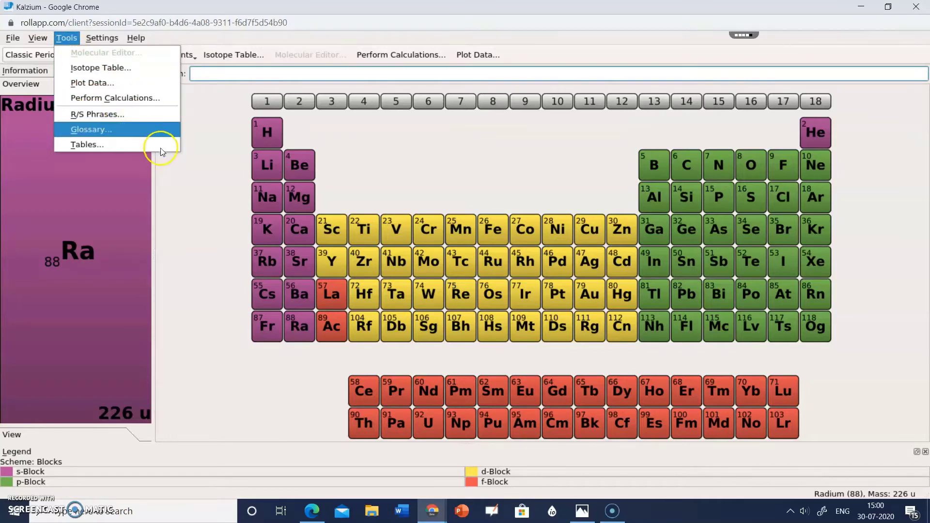
left_click(173, 193)
left_click(106, 38)
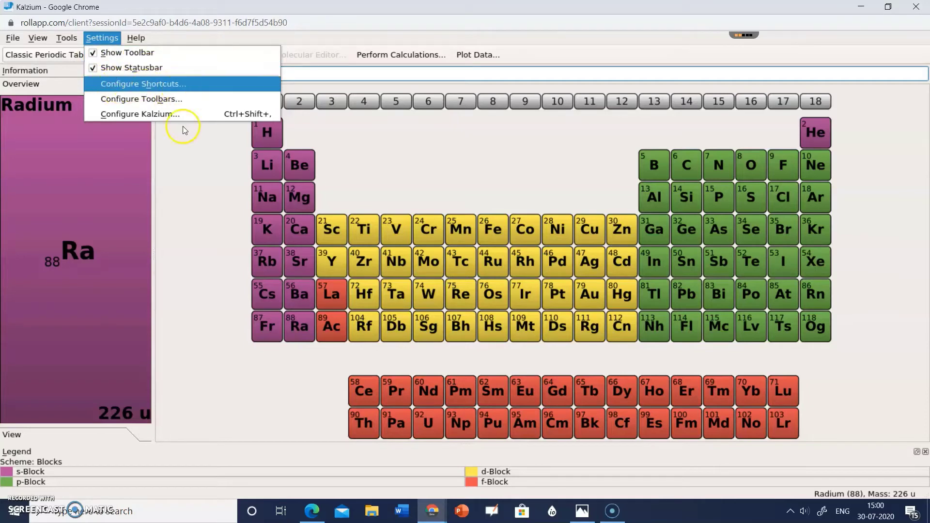
left_click(189, 156)
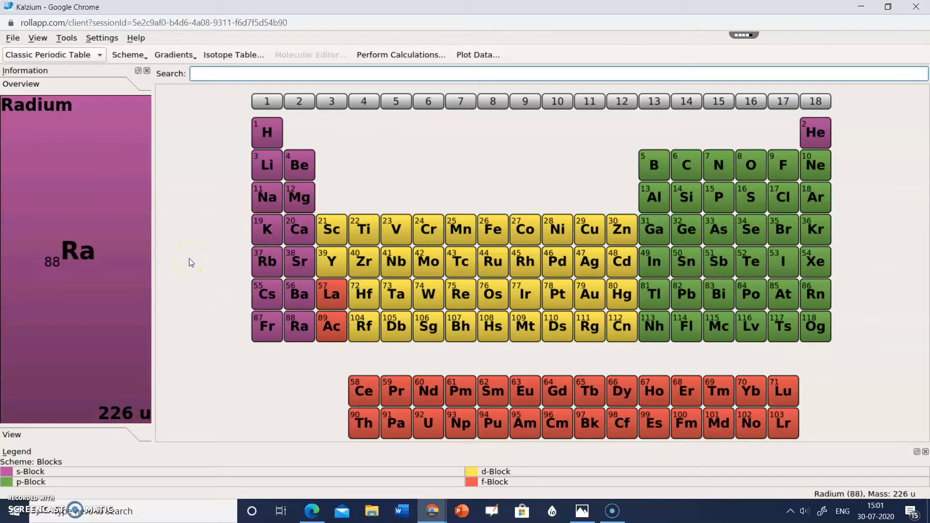
- Display the Short Periodic Table layout, followed by the Long Periodic Table layout
left_click(101, 57)
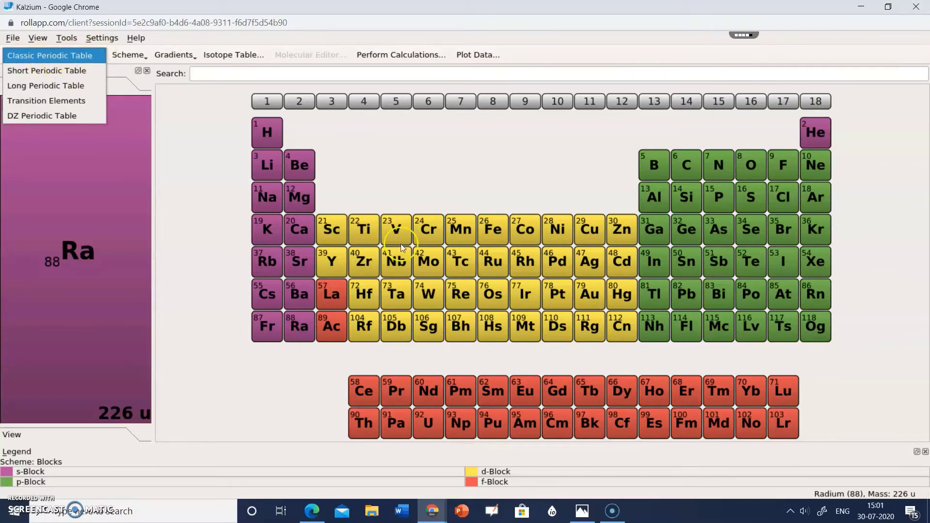
left_click(64, 71)
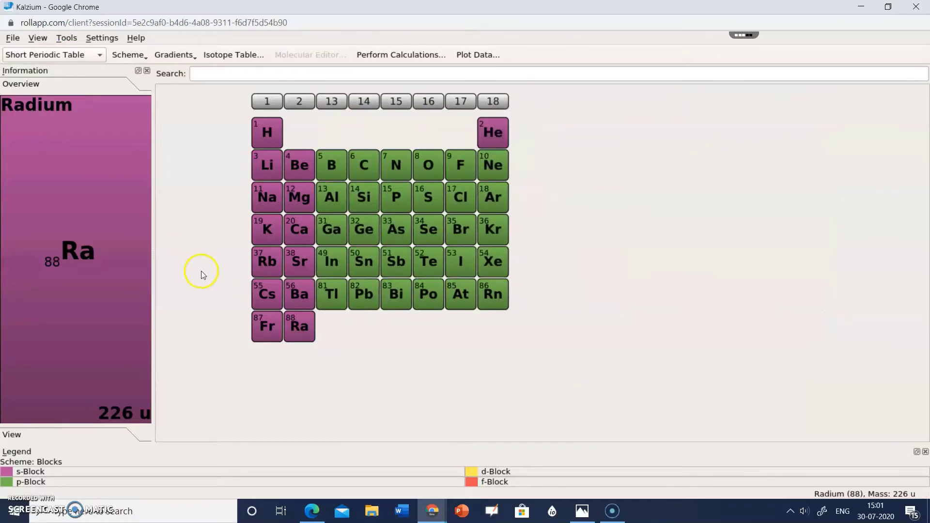
left_click(100, 57)
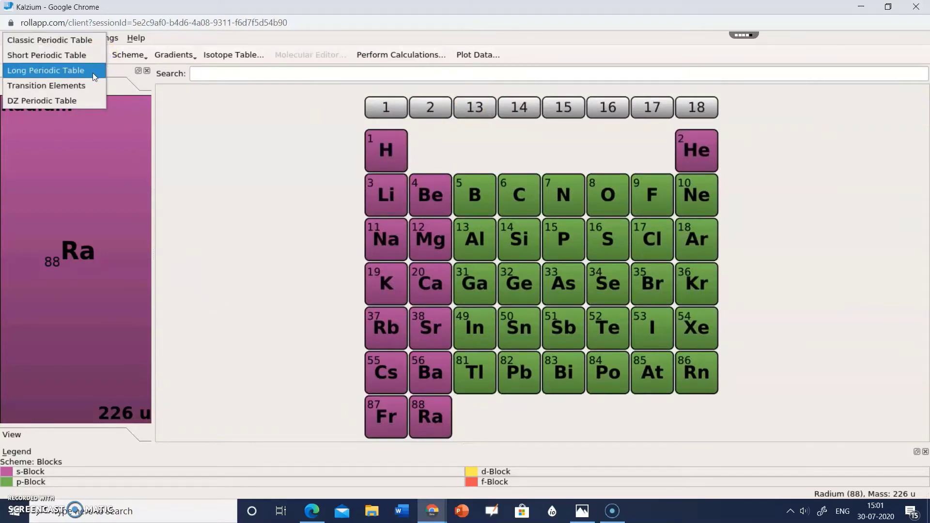
left_click(93, 74)
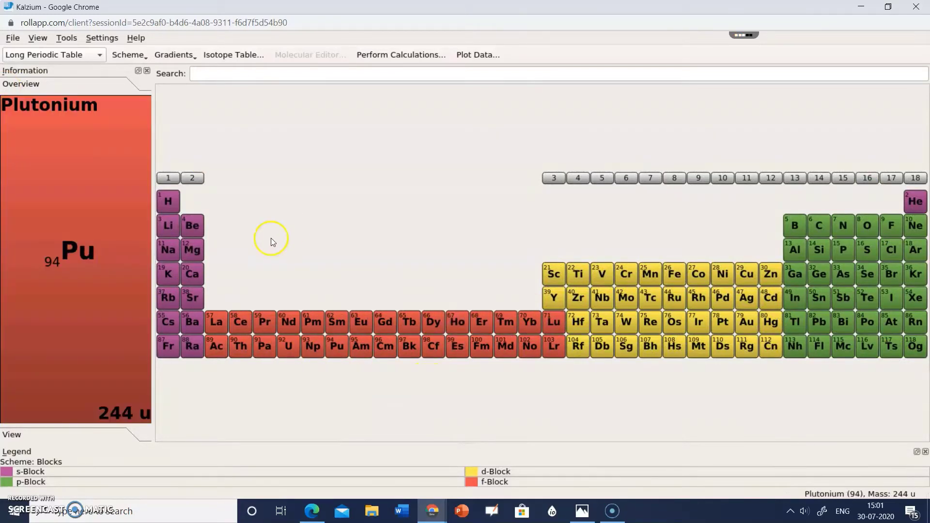
- Show only the Transition Elements layout, and return to the Classic Periodic Table
left_click(100, 57)
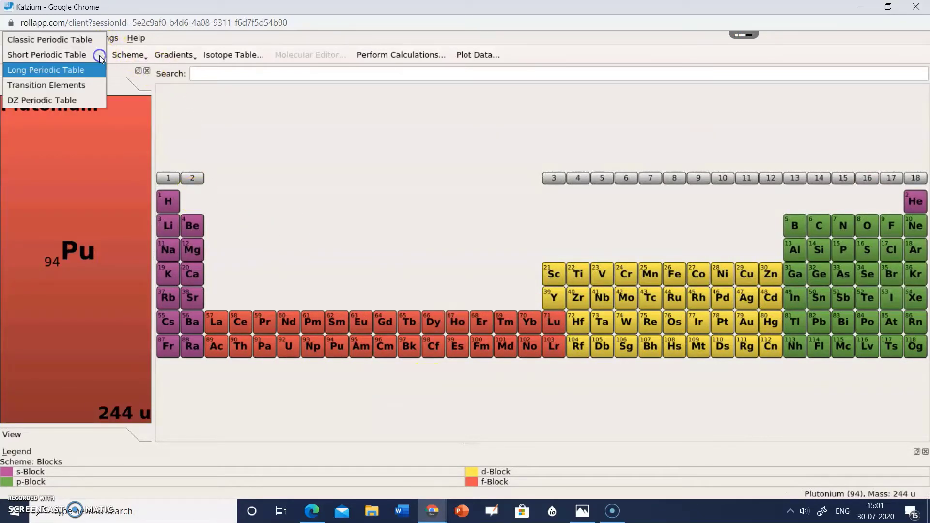
left_click(83, 84)
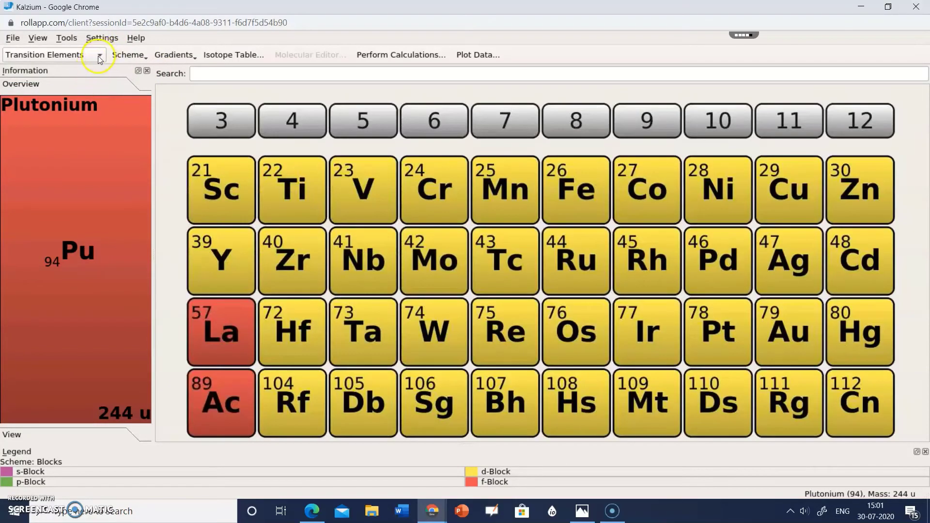
left_click(99, 59)
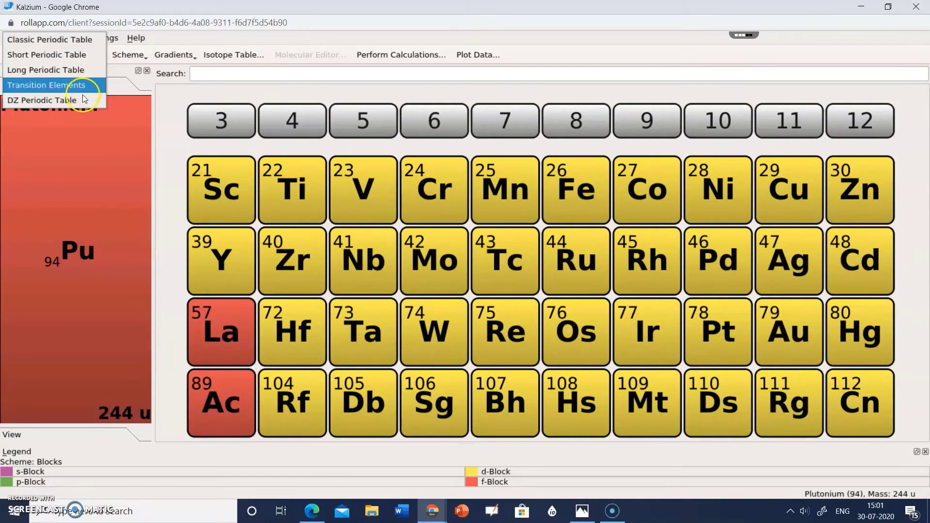
left_click(164, 118)
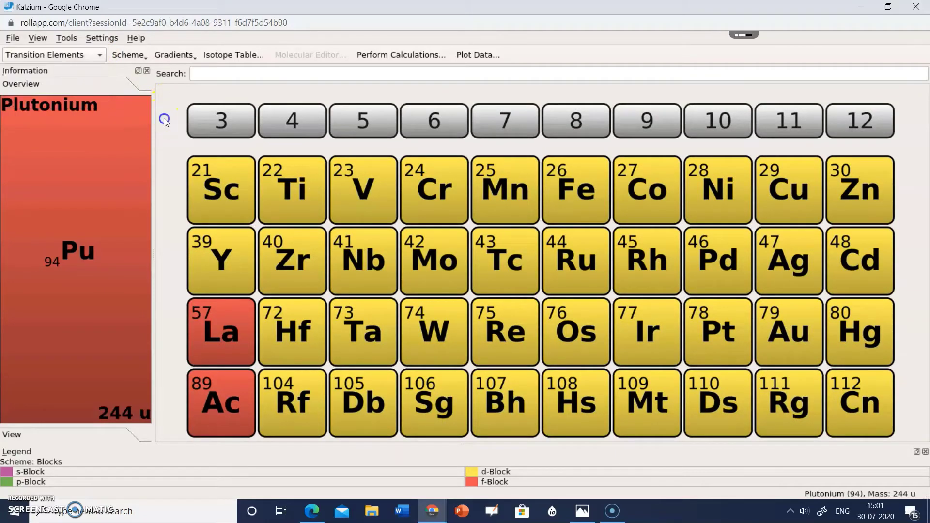
left_click(100, 59)
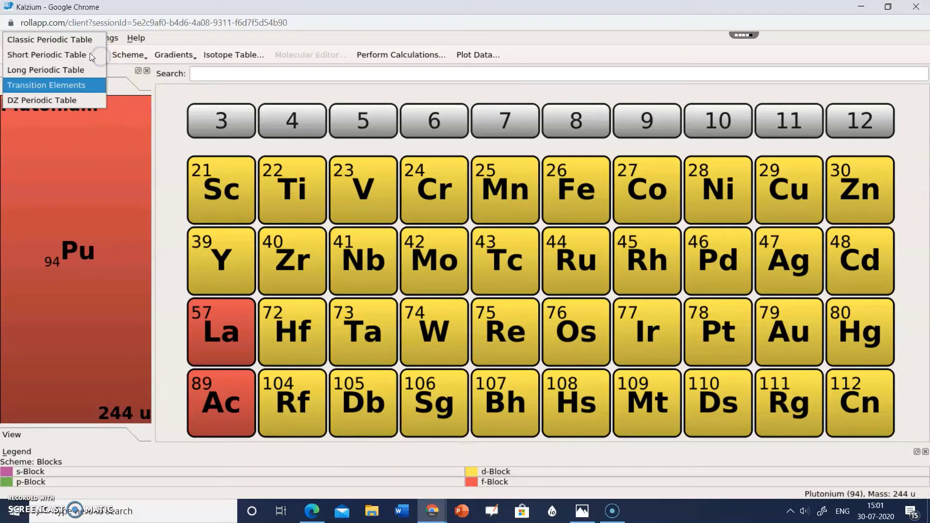
left_click(77, 39)
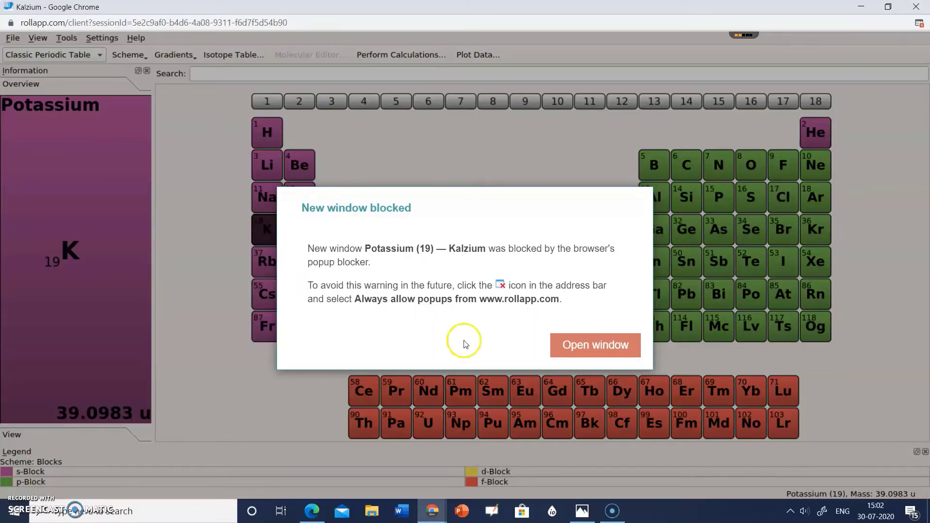
- Allow potassium's blocked data window to open and maximize it
left_click(609, 347)
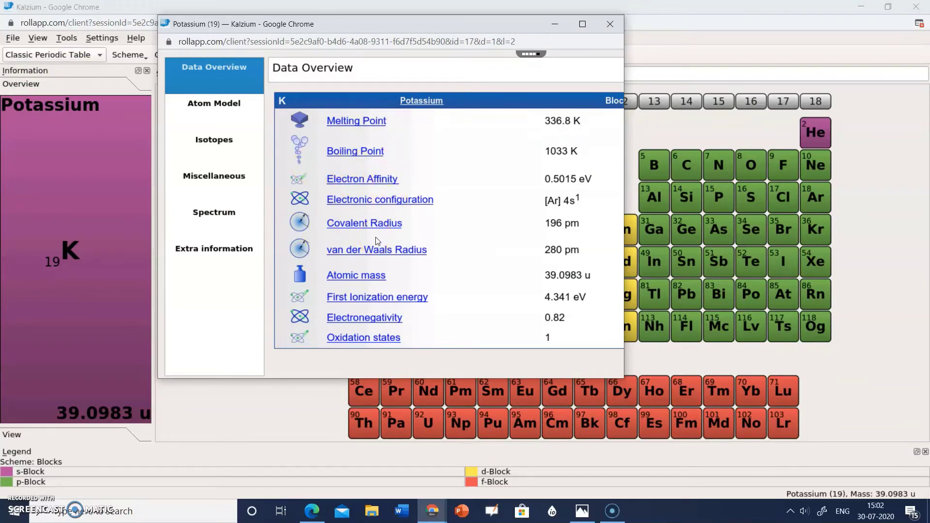
left_click(581, 25)
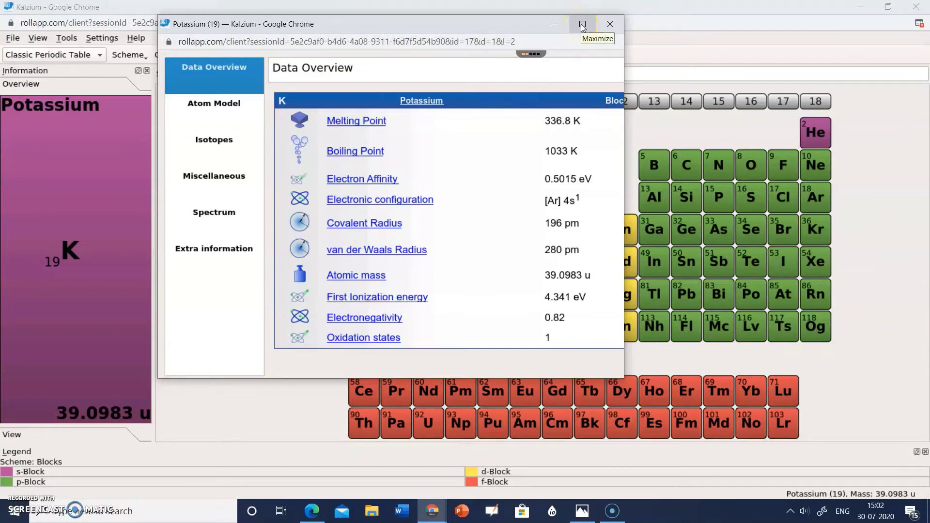
left_click(582, 25)
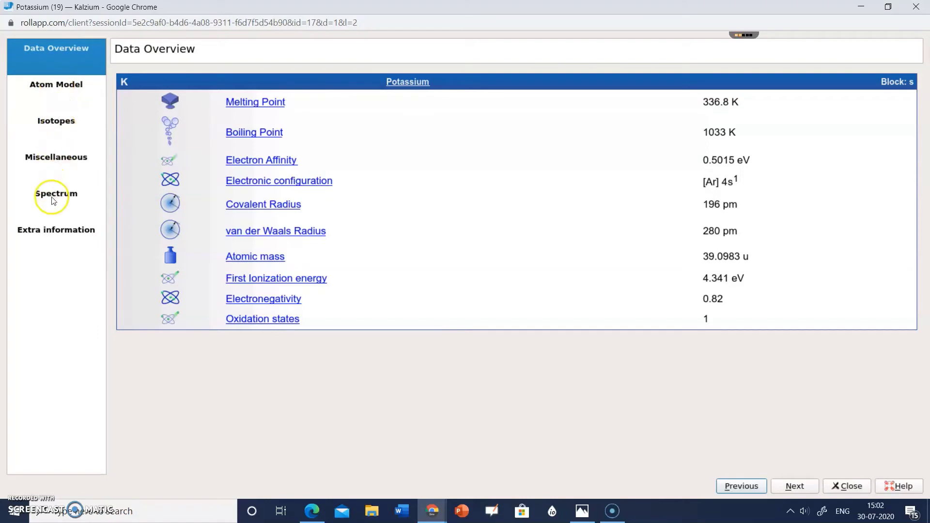
- View potassium's Atom Model, Isotopes, Miscellaneous and Spectrum pages, and minimize its data window
left_click(53, 87)
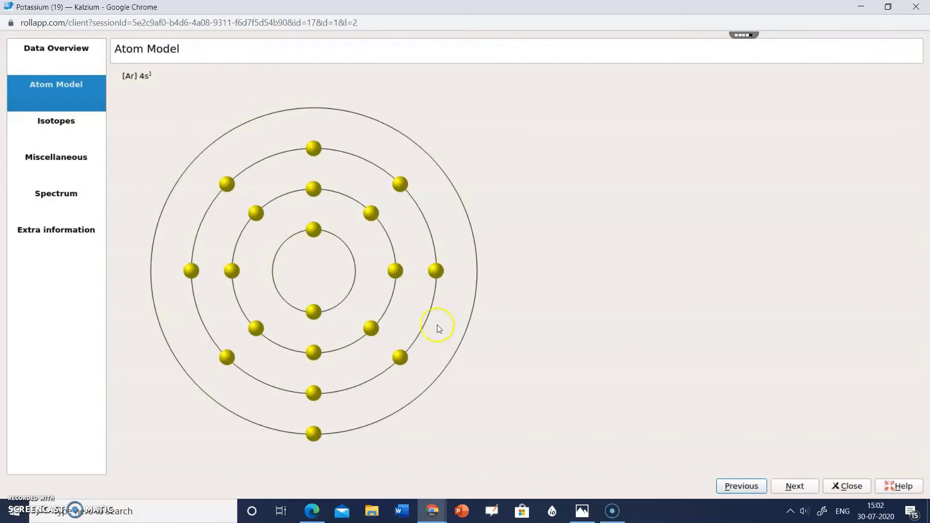
left_click(54, 125)
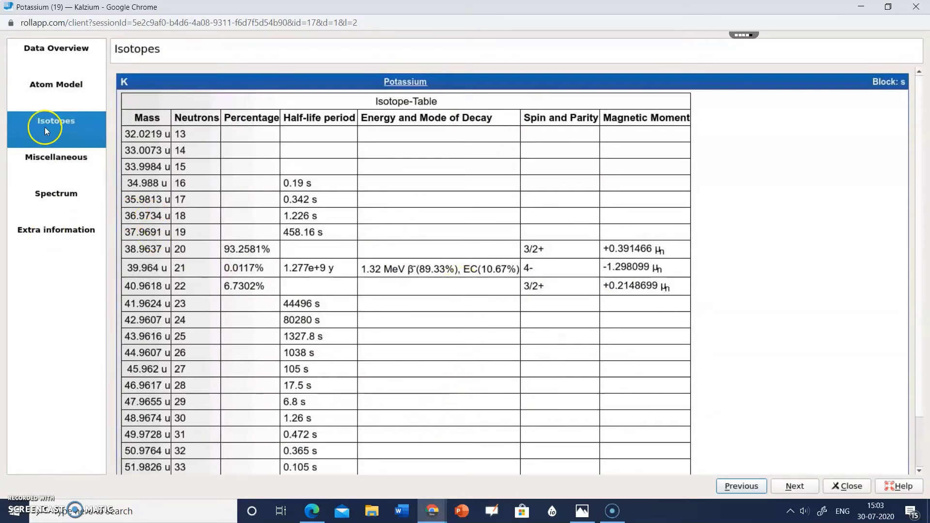
left_click(42, 157)
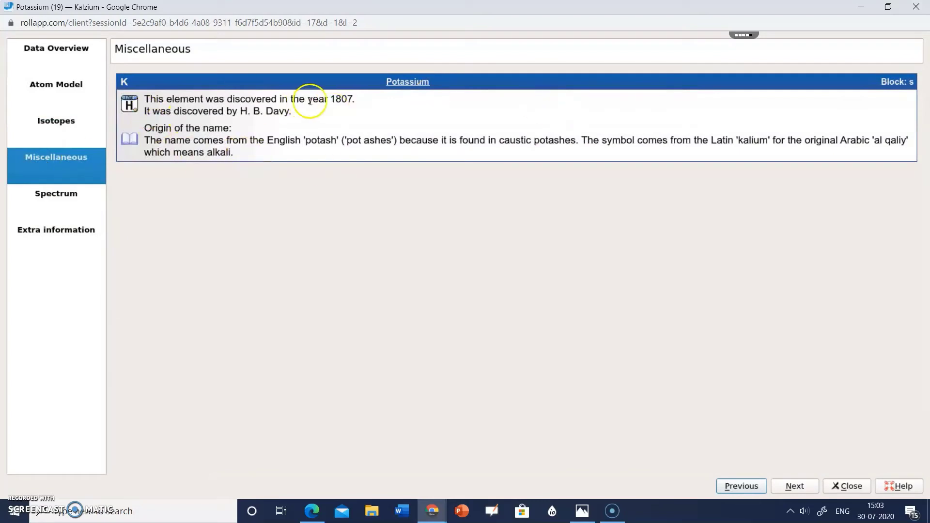
left_click(58, 194)
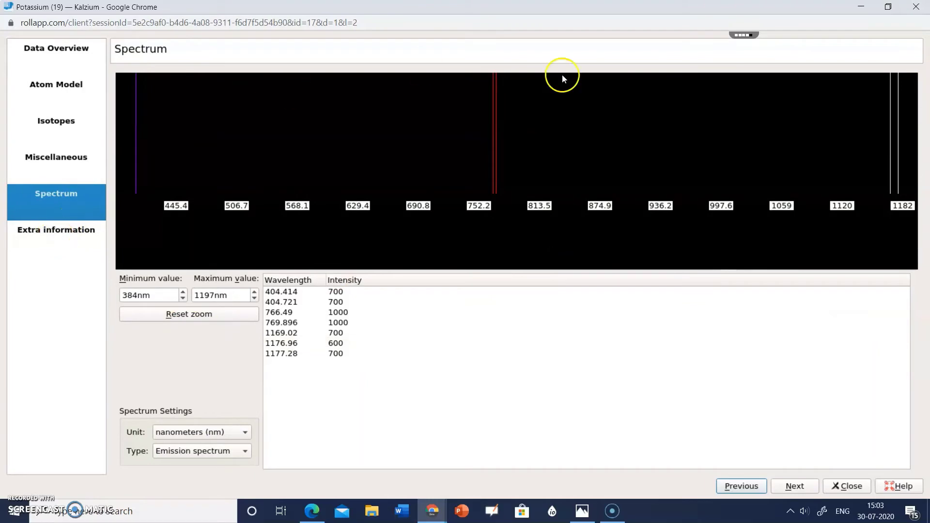
left_click(861, 8)
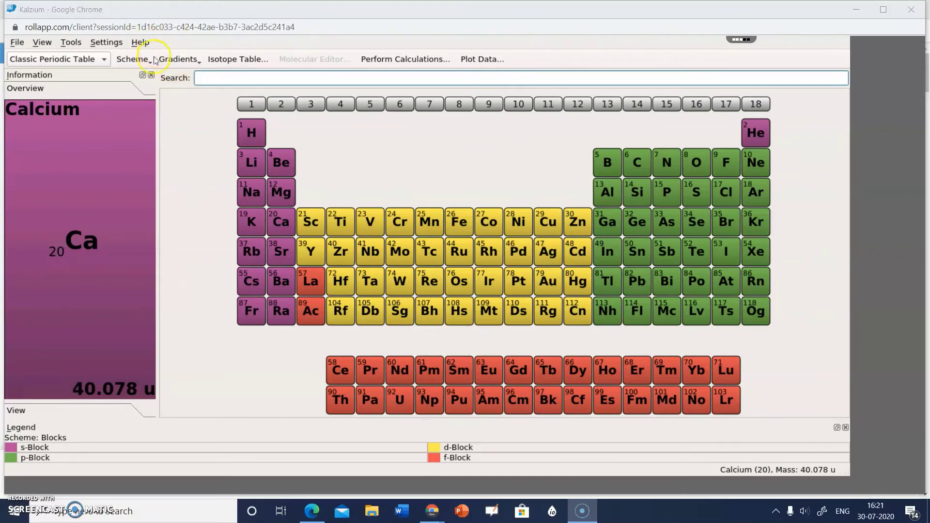
- Show the classic periodic table in the Iconic scheme and switch it to the Family scheme
left_click(148, 65)
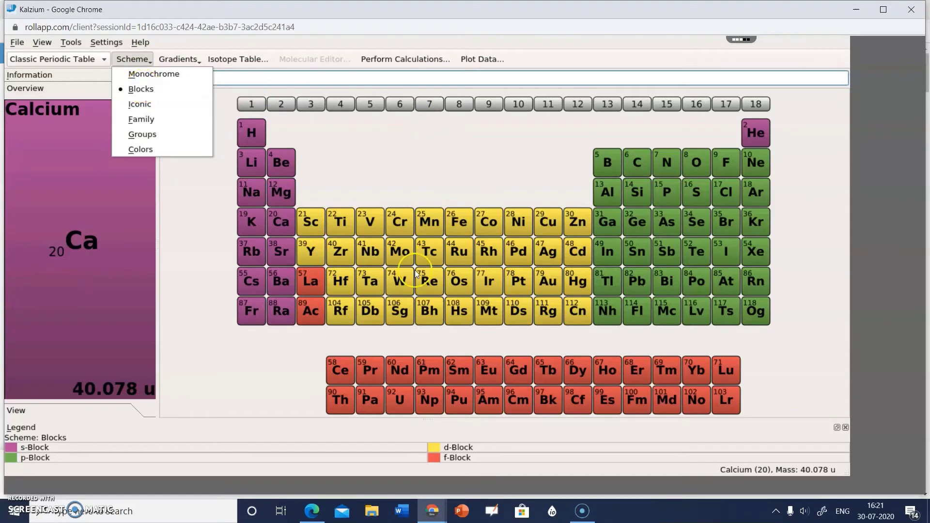
left_click(152, 107)
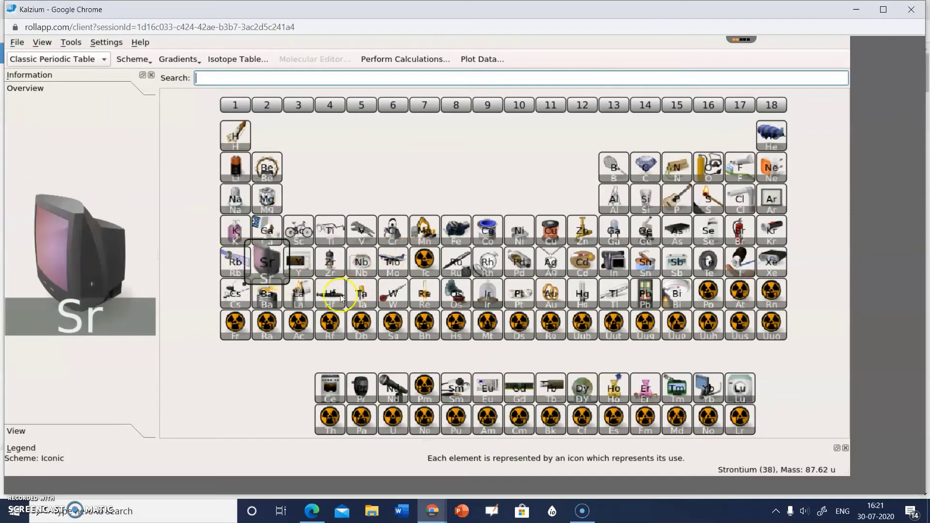
left_click(150, 60)
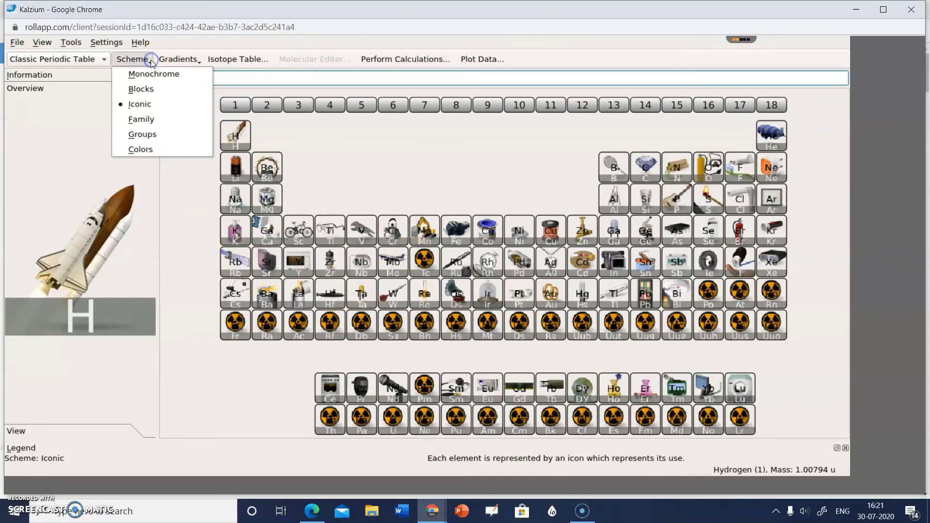
left_click(150, 119)
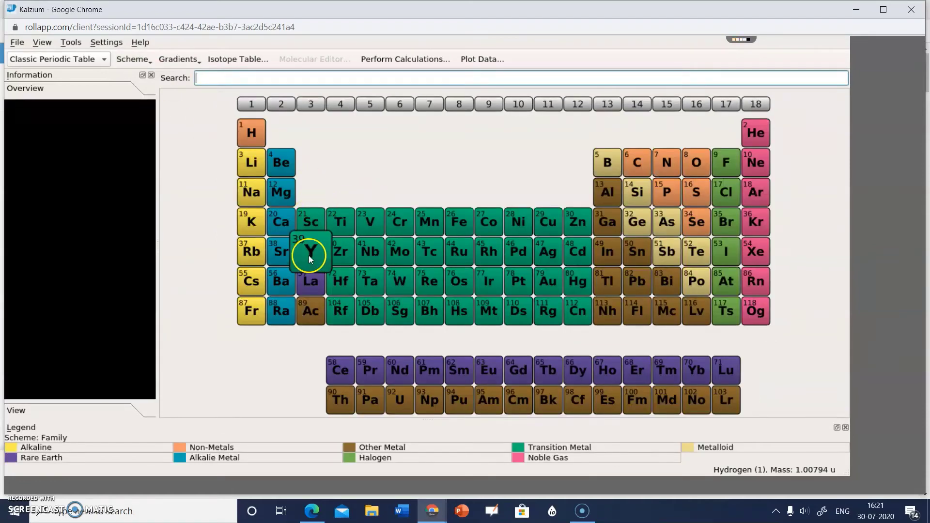
- Check manganese in the overview and highlight element families from the legend, including Non-Metals and Alkalie Metal
left_click(435, 212)
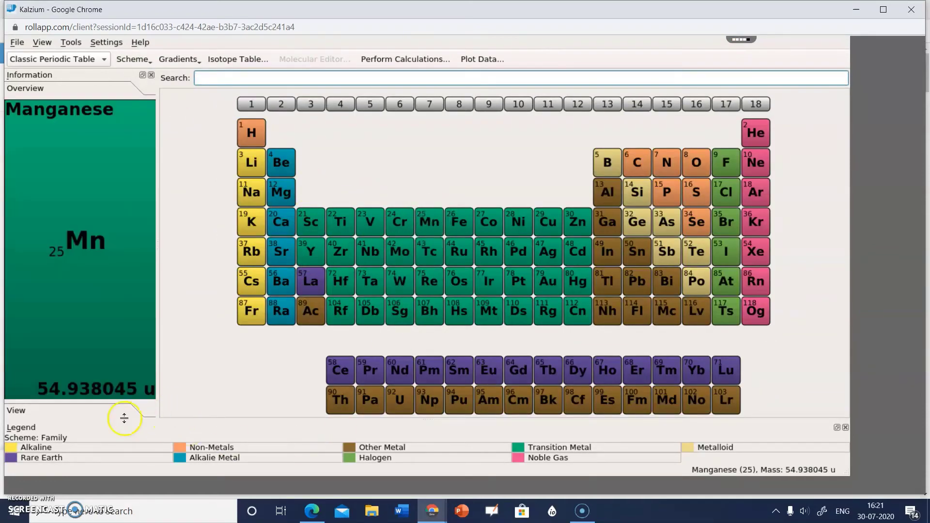
mouse_move(39, 453)
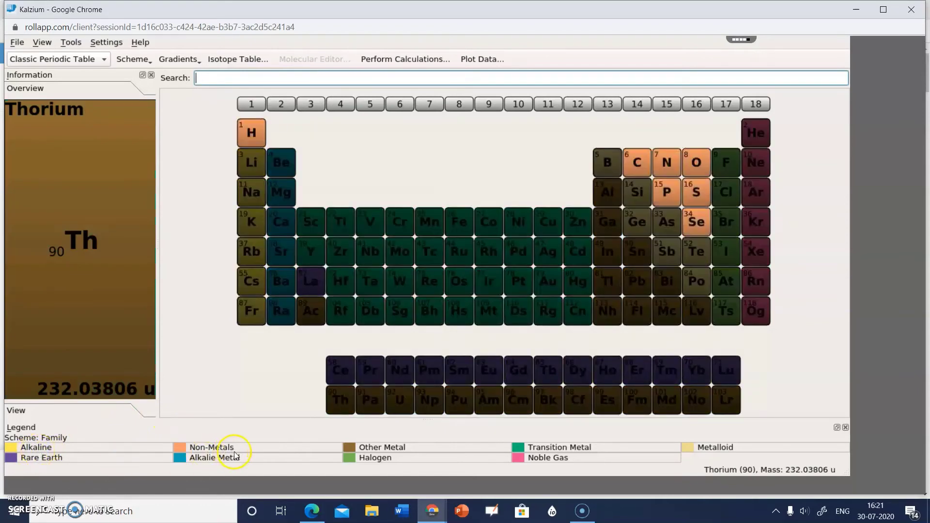
mouse_move(369, 449)
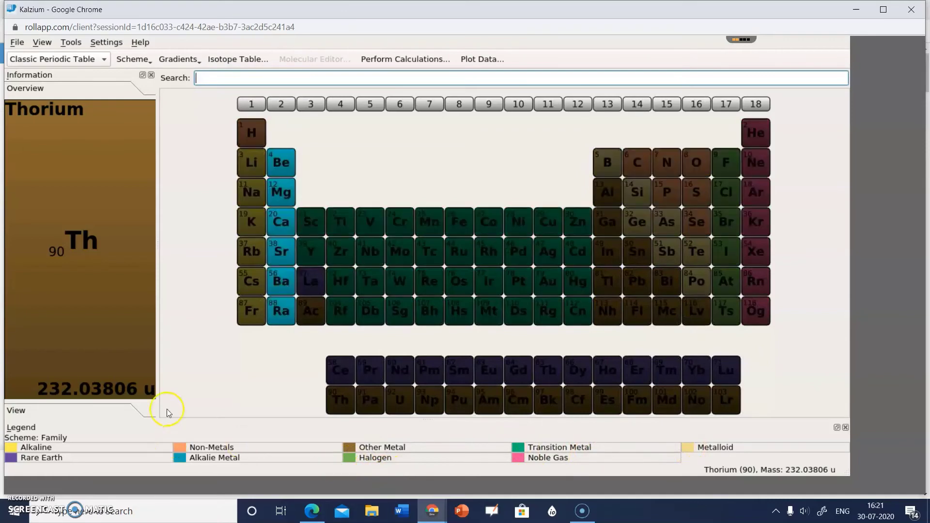
- Show the classic periodic table in the Groups scheme and switch it to the Colors scheme
left_click(149, 61)
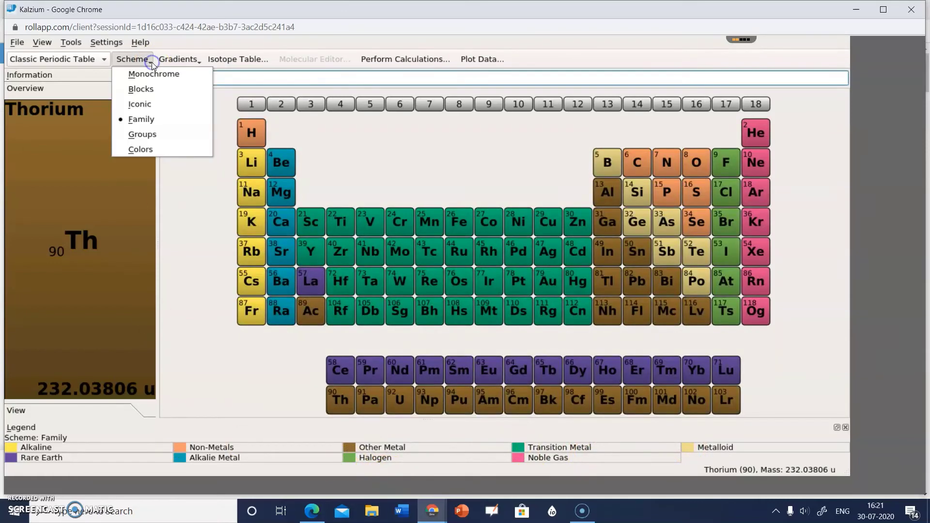
left_click(150, 134)
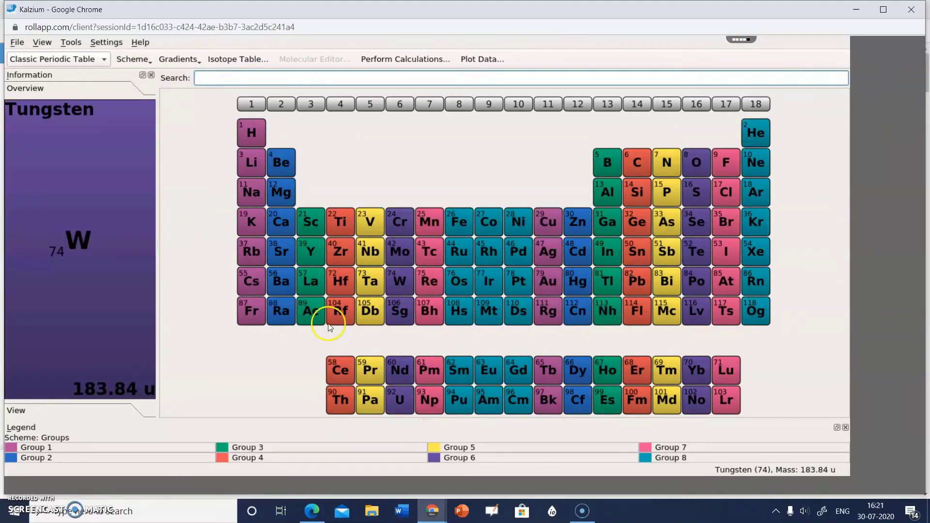
left_click(151, 64)
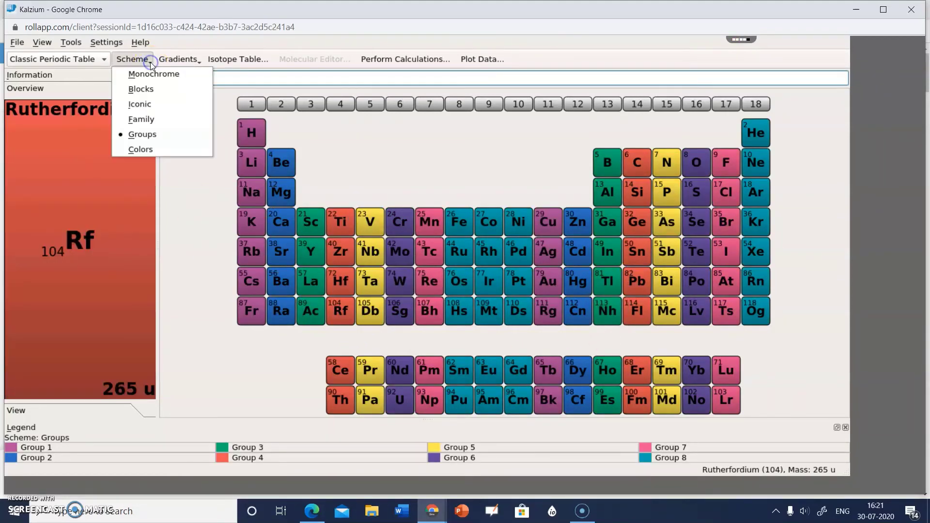
left_click(148, 150)
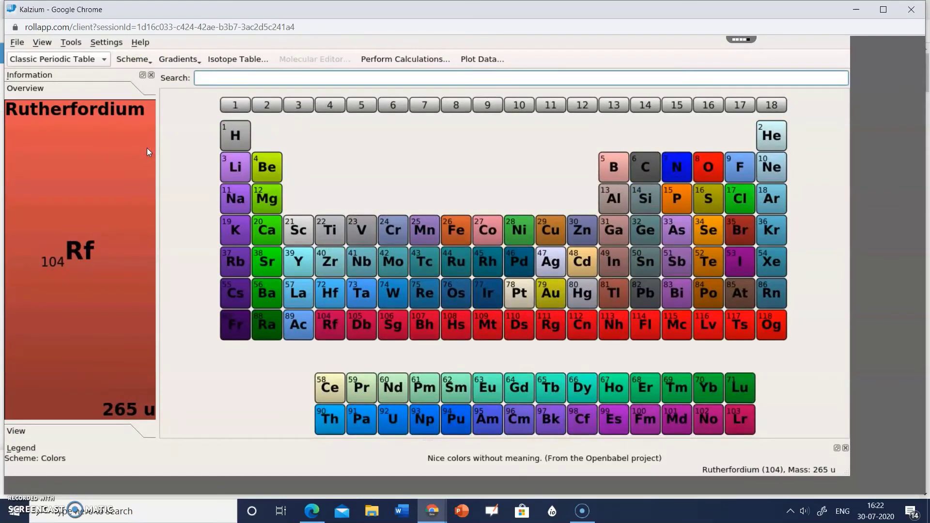
- Apply the State of matter gradient to the table with the Blocks scheme, and check the solid and block entries in the legend
left_click(197, 60)
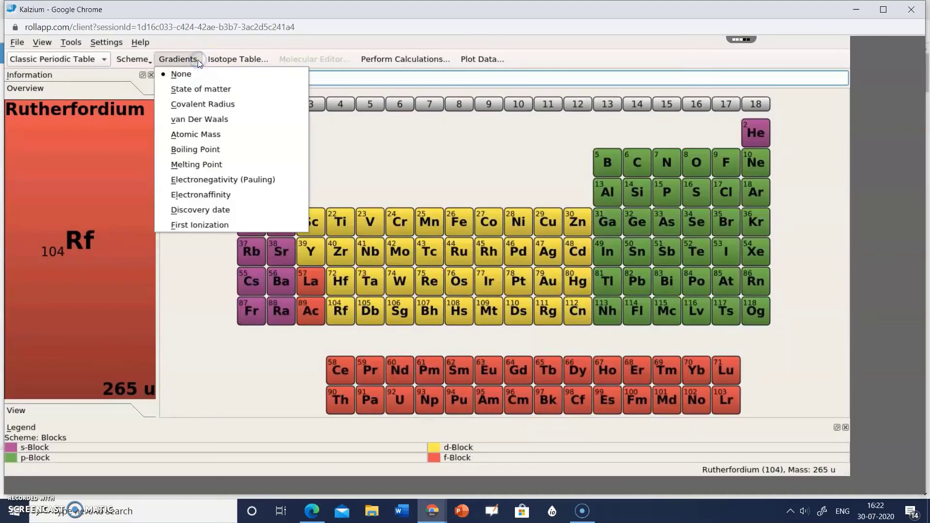
left_click(203, 91)
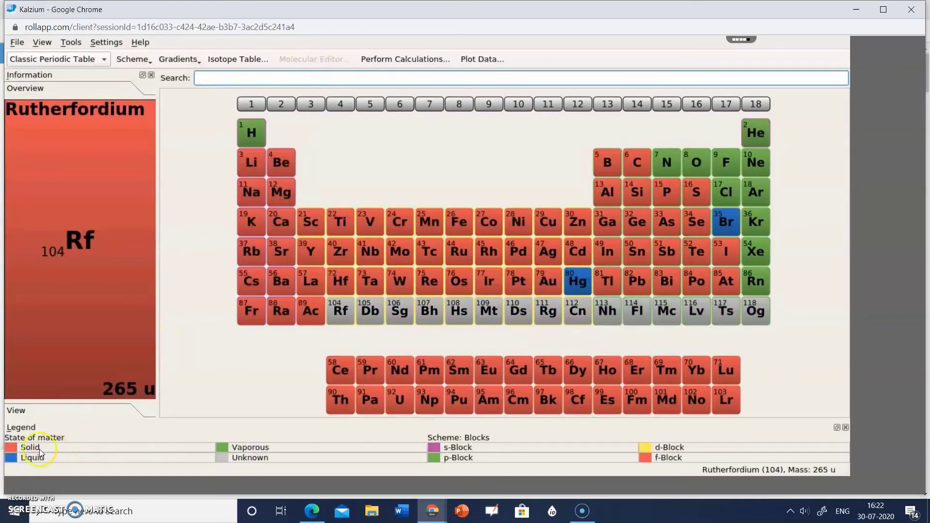
mouse_move(39, 448)
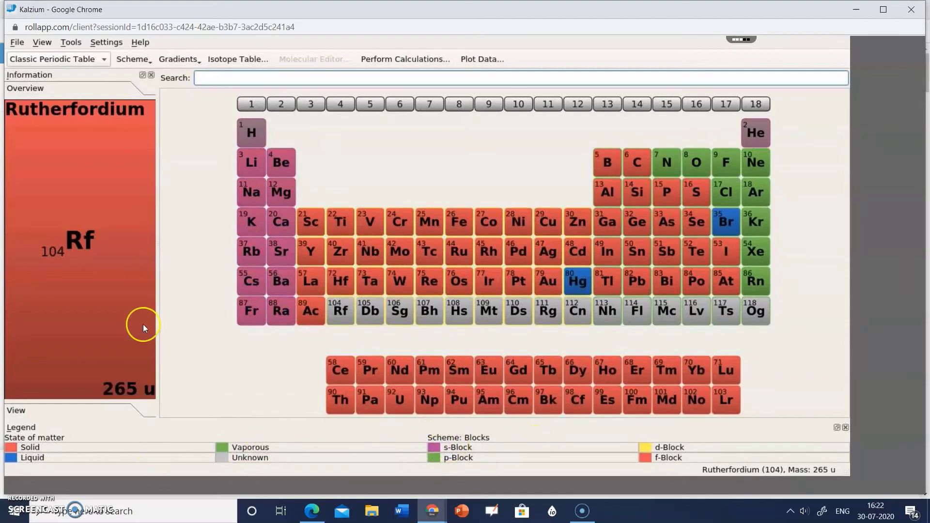
left_click(148, 63)
left_click(143, 90)
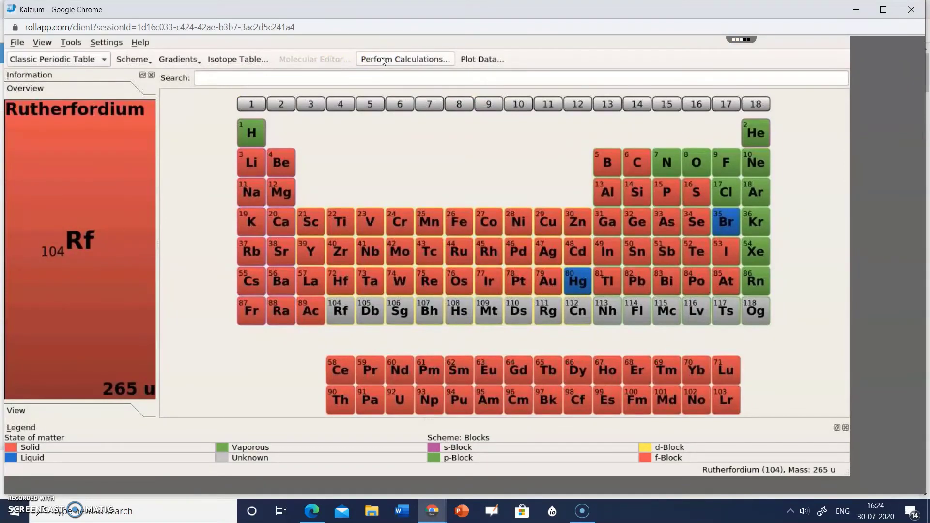
- Open the Molecular mass Calculator among the chemical calculators and start entering a formula with N
left_click(384, 60)
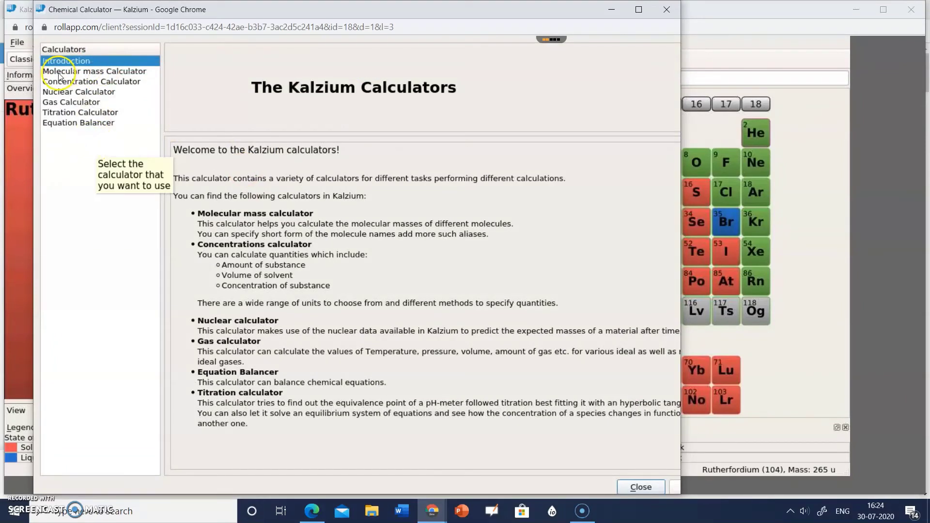
left_click(84, 72)
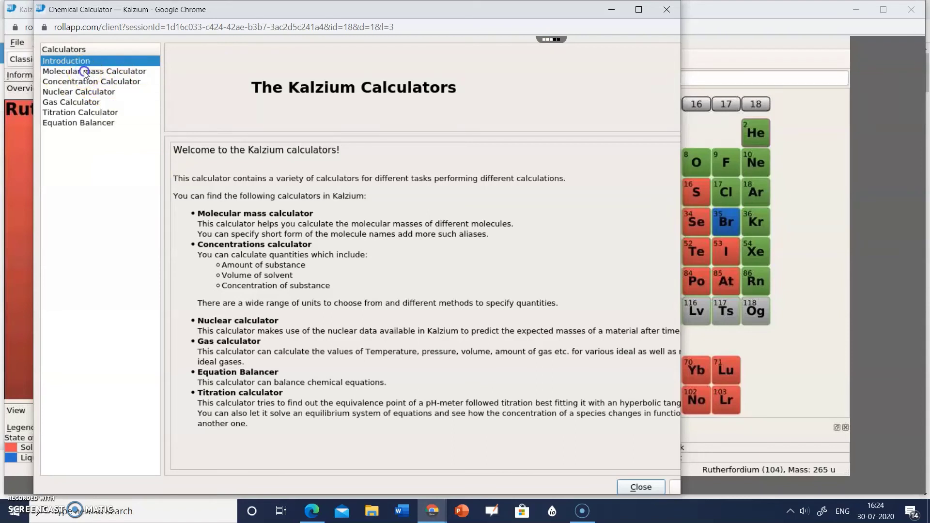
left_click(68, 73)
left_click(101, 72)
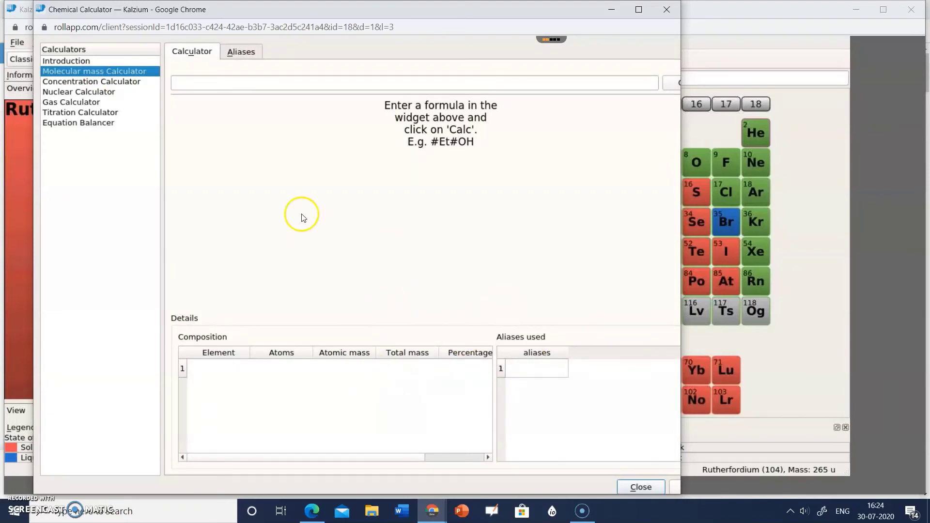
left_click(203, 81)
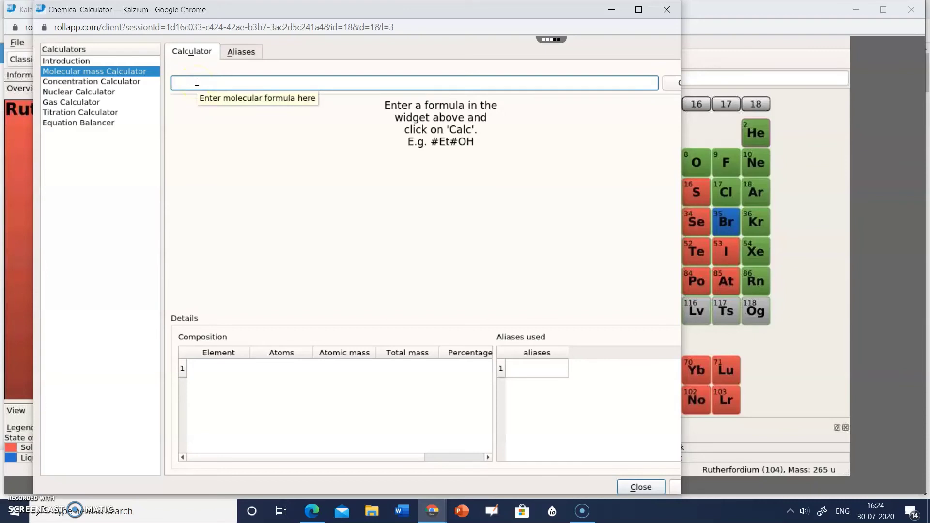
type("N")
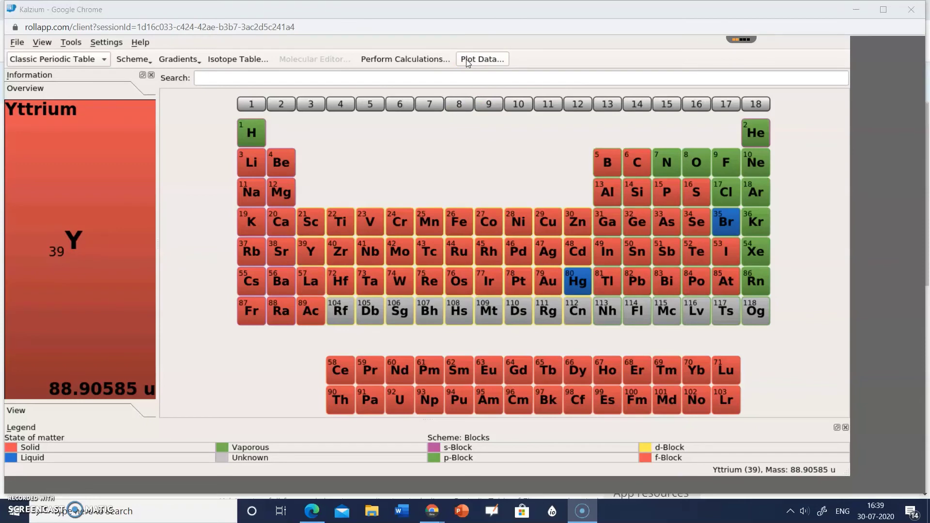
- Open the element data plot and review the properties available for the X and Y axes, keeping Atomic Number against Atomic Mass
left_click(468, 60)
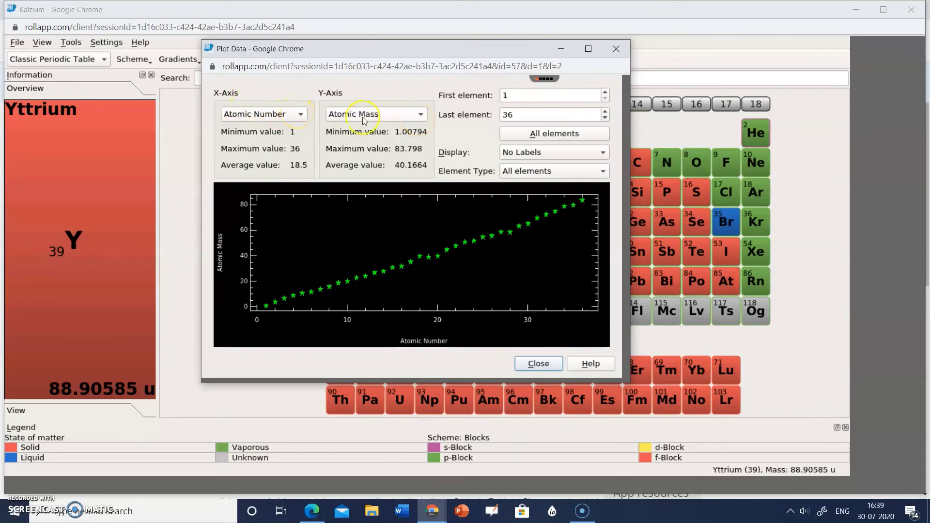
left_click(298, 114)
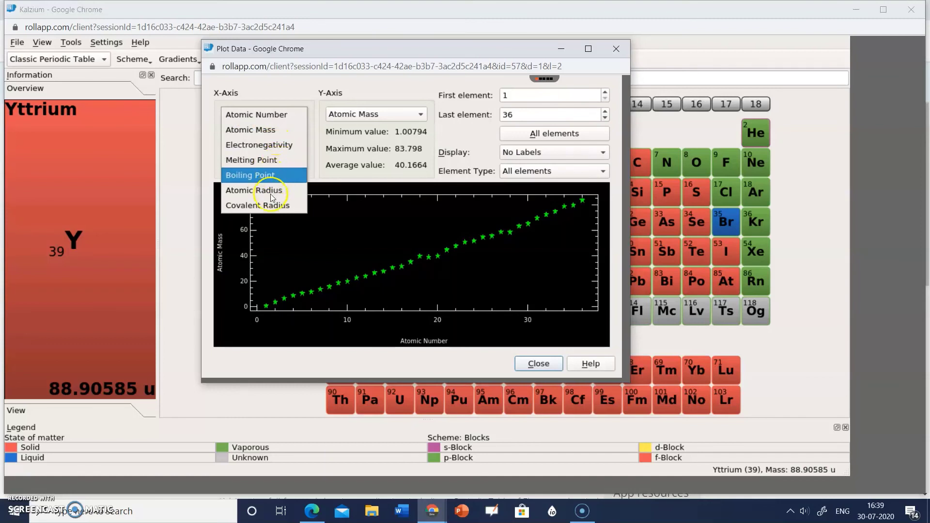
left_click(310, 156)
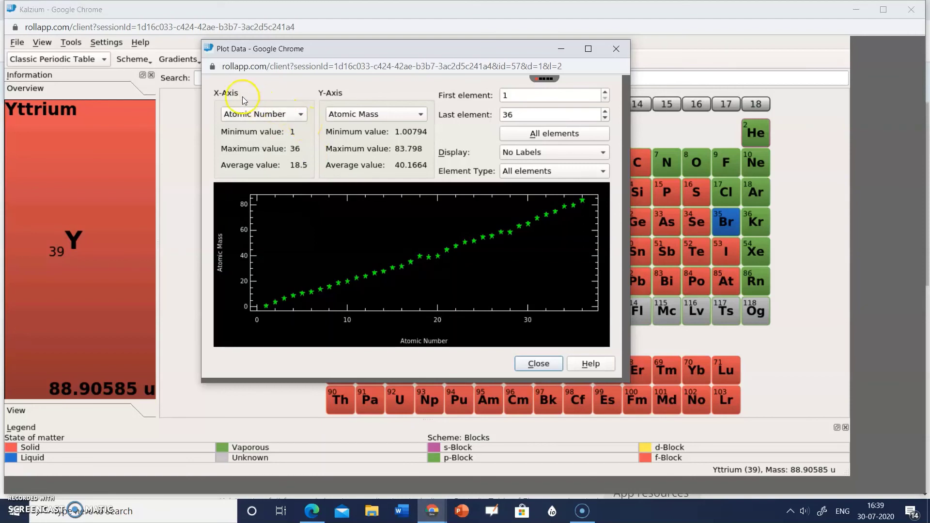
left_click(420, 114)
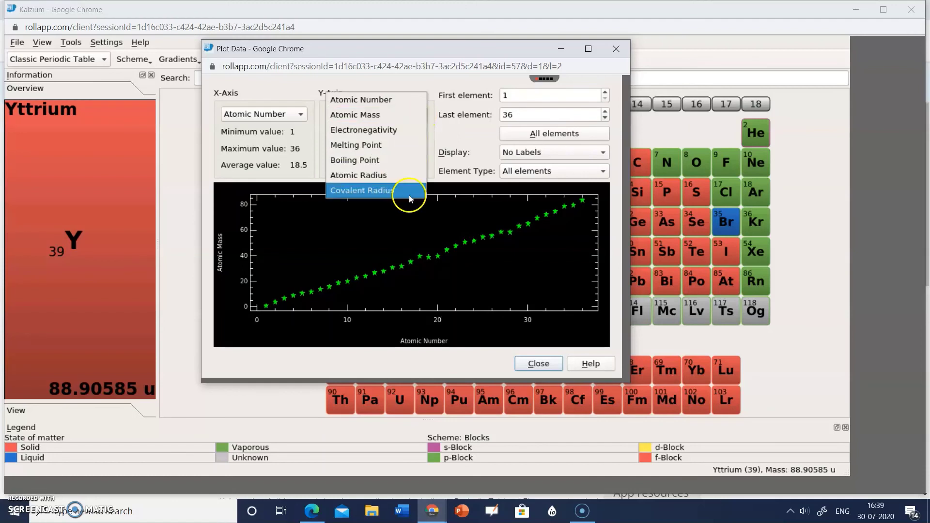
left_click(439, 132)
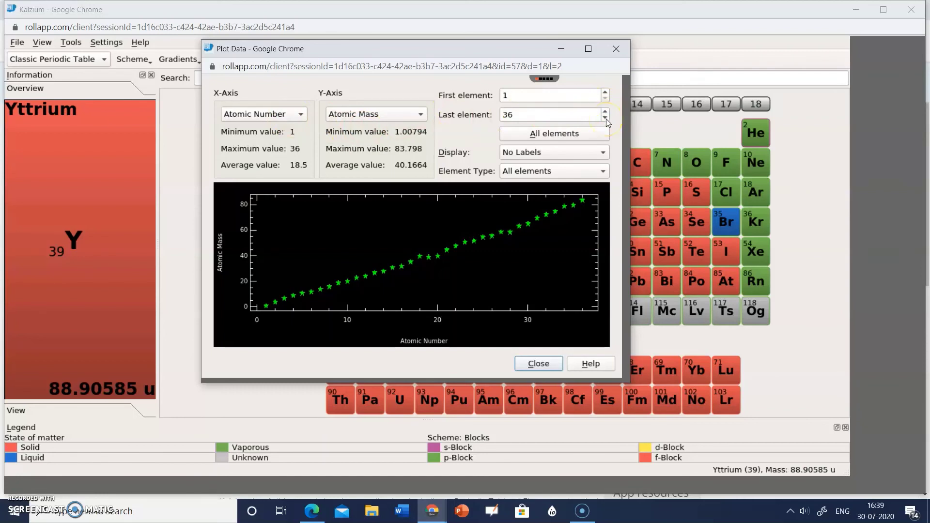
- Set the plot's last element to 20 and label the data points with Element Symbols
left_click(604, 93)
left_click(606, 111)
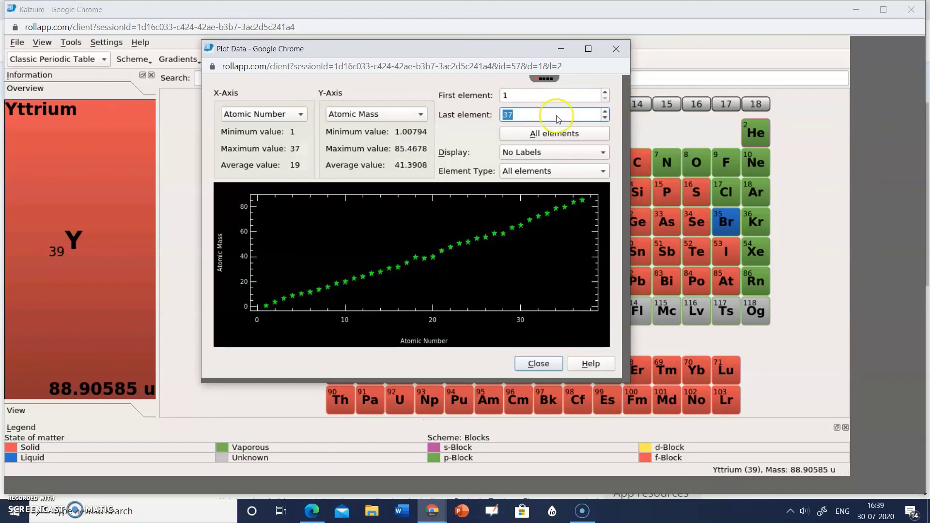
left_click(605, 117)
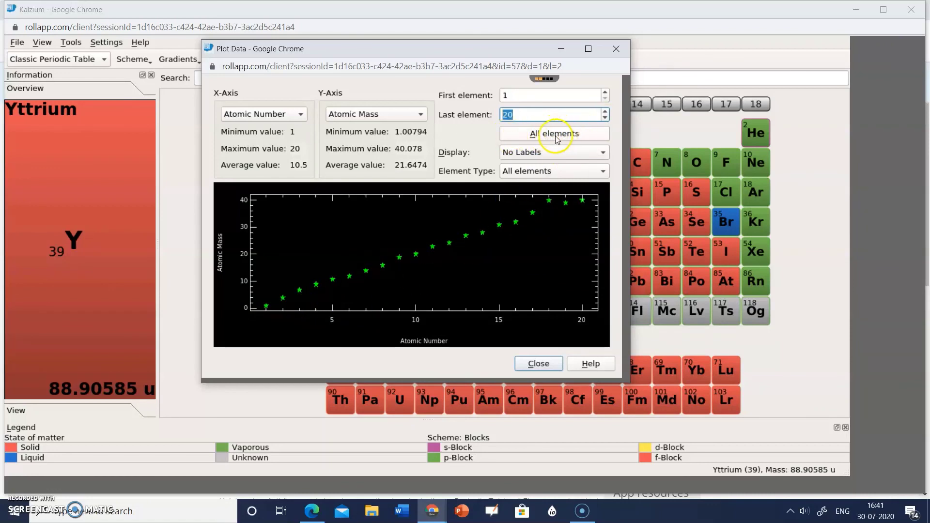
left_click(606, 152)
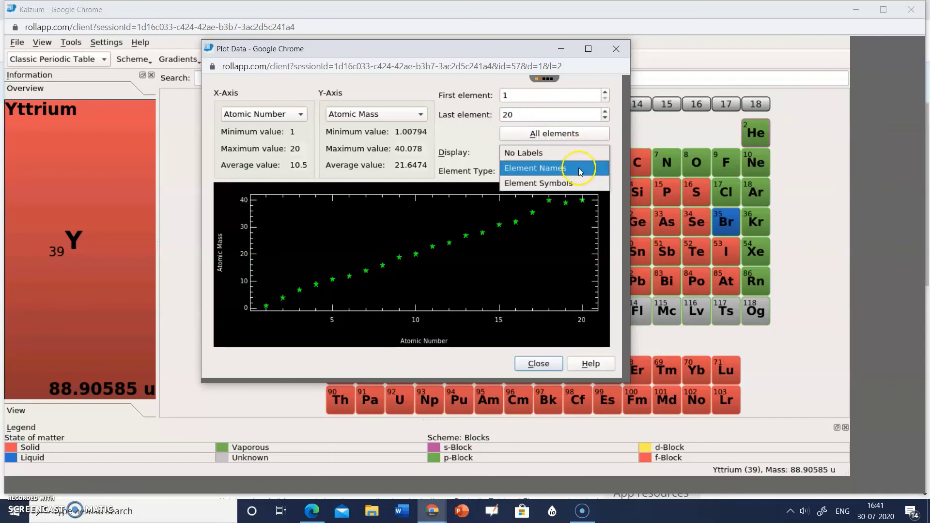
left_click(549, 187)
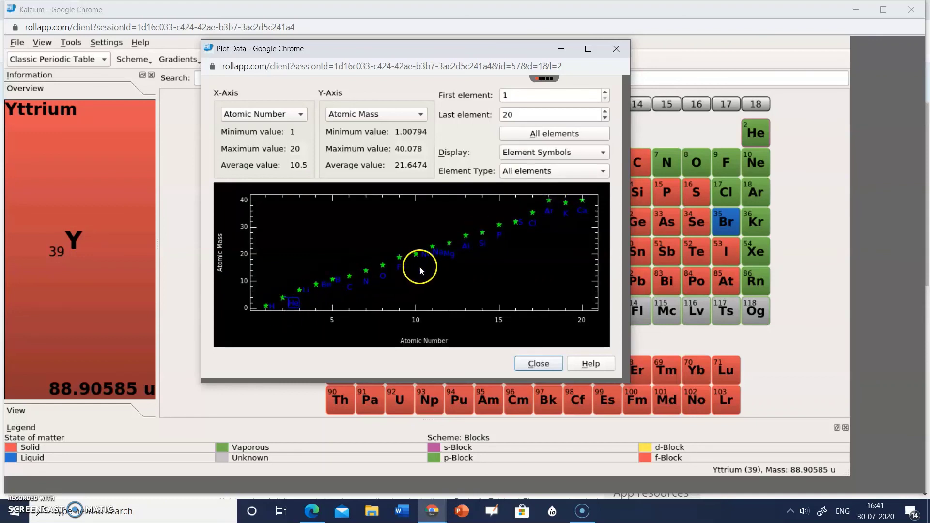
- Review the plot's Element Type choices, keeping All elements, and close the plot window
left_click(603, 172)
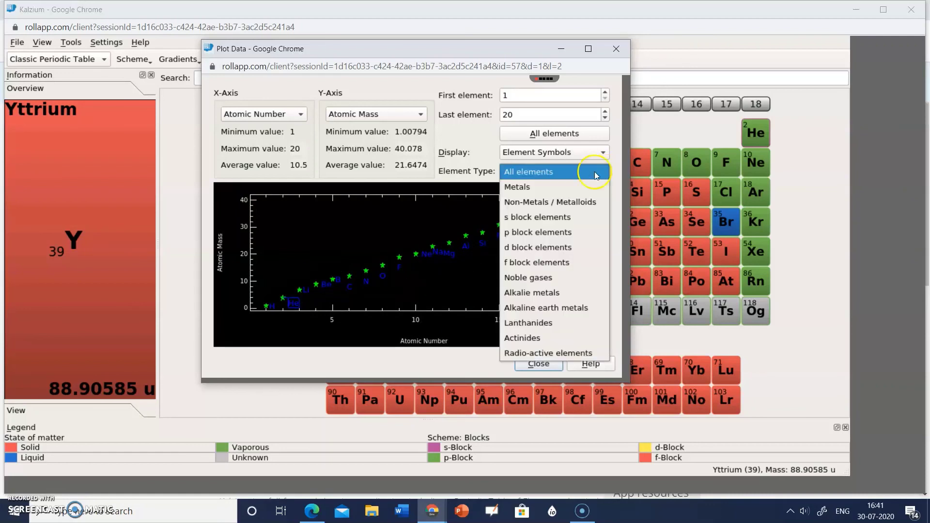
left_click(522, 191)
left_click(438, 328)
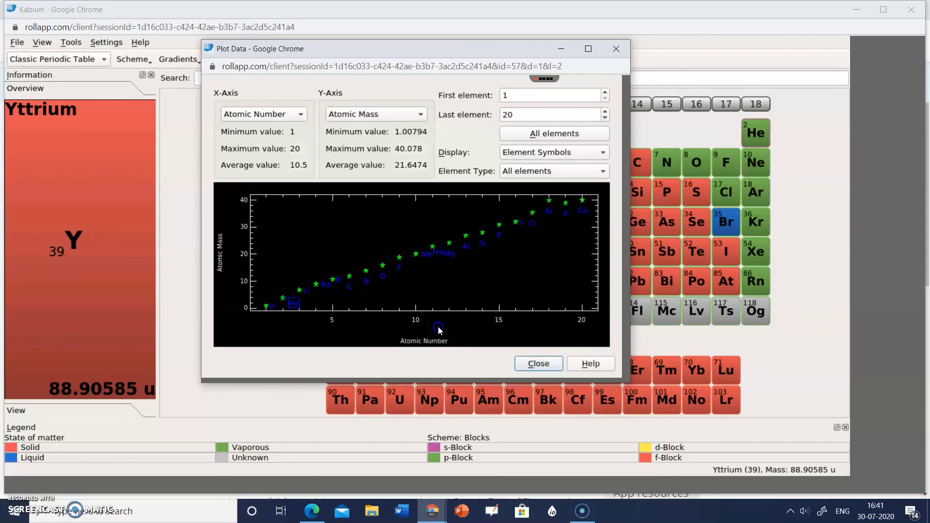
left_click(616, 48)
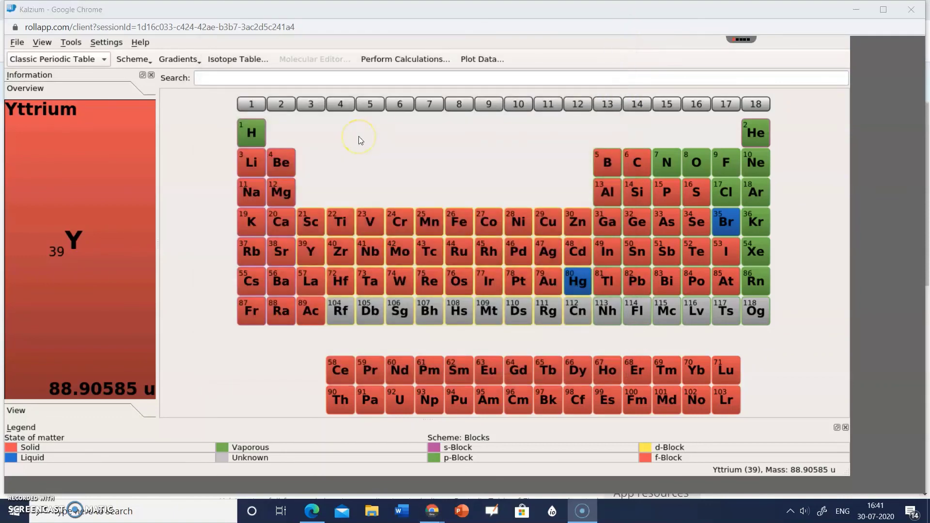